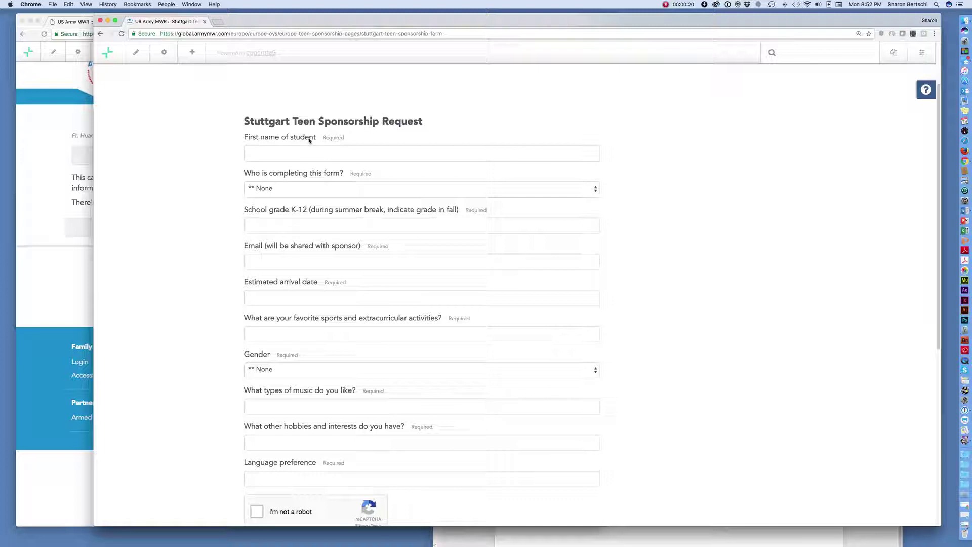
pyautogui.click(304, 153)
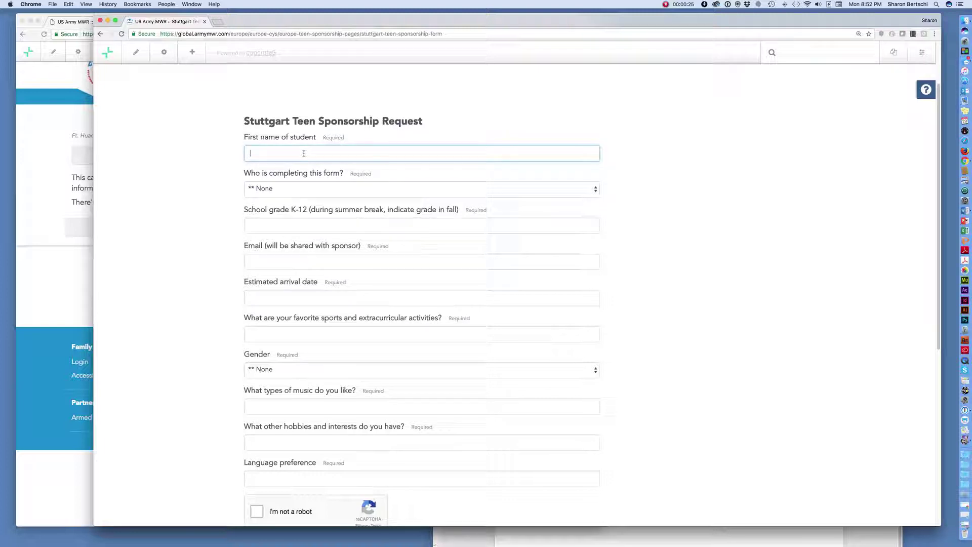
pyautogui.write('Susie')
pyautogui.click(596, 190)
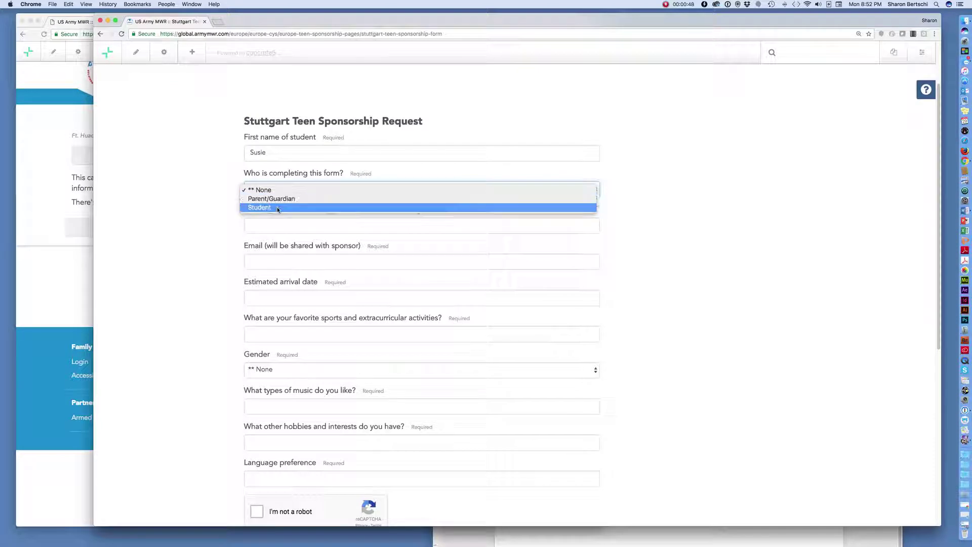
pyautogui.click(276, 151)
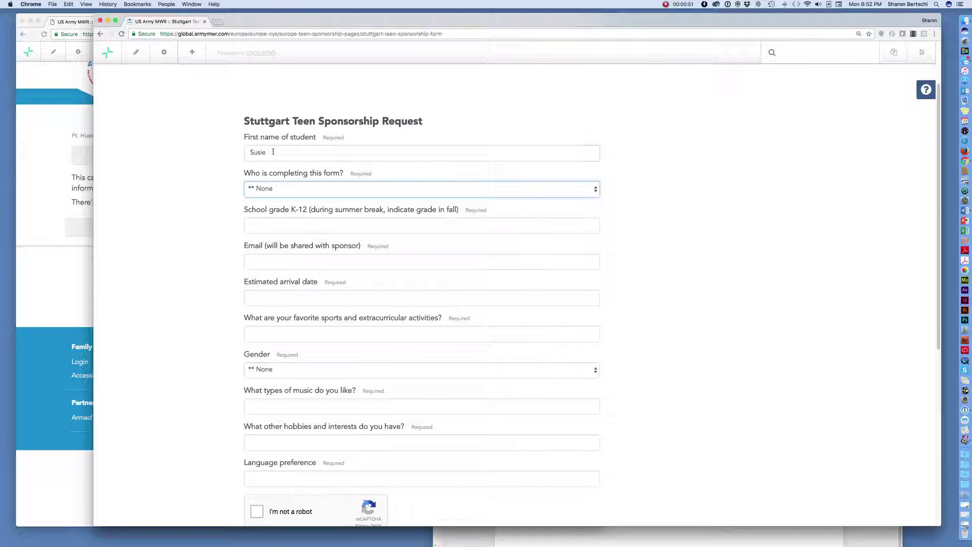
pyautogui.moveTo(268, 151); pyautogui.dragTo(246, 152)
pyautogui.press('BackSpace')
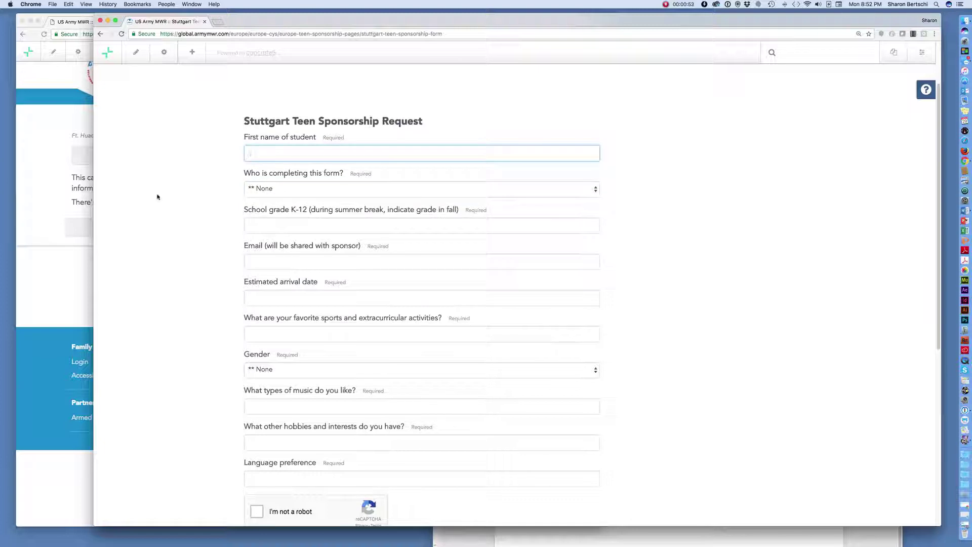
# Narrow the Stuttgart sample form window to uncover the Ft. Huachuca site, and open its Fort Huachuca CYS Teen Form Demo page under Programs
pyautogui.moveTo(94, 200); pyautogui.dragTo(635, 223)
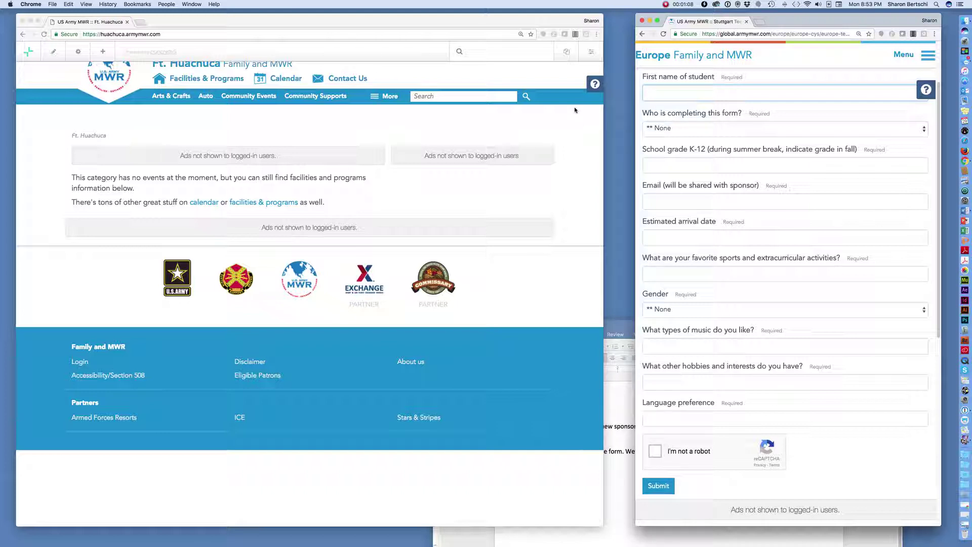
pyautogui.click(566, 52)
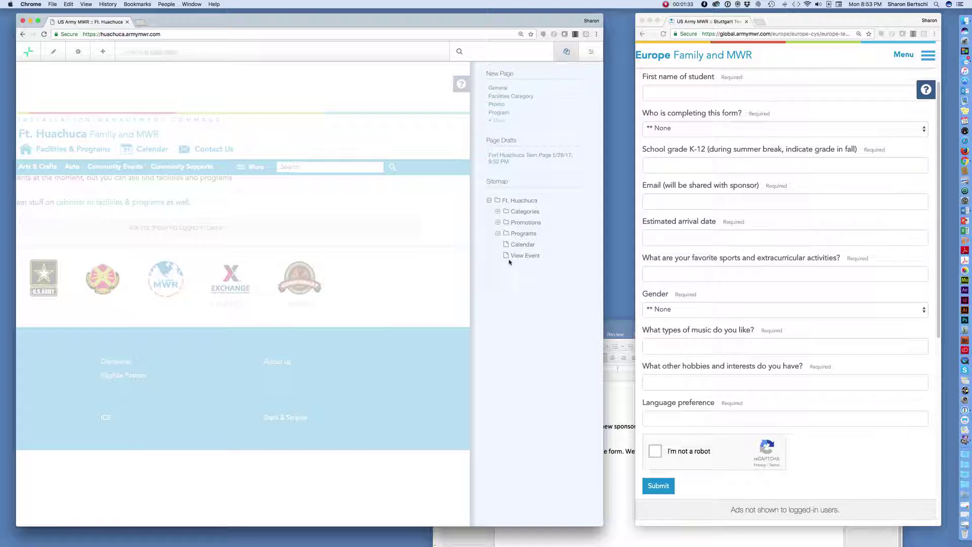
pyautogui.click(499, 235)
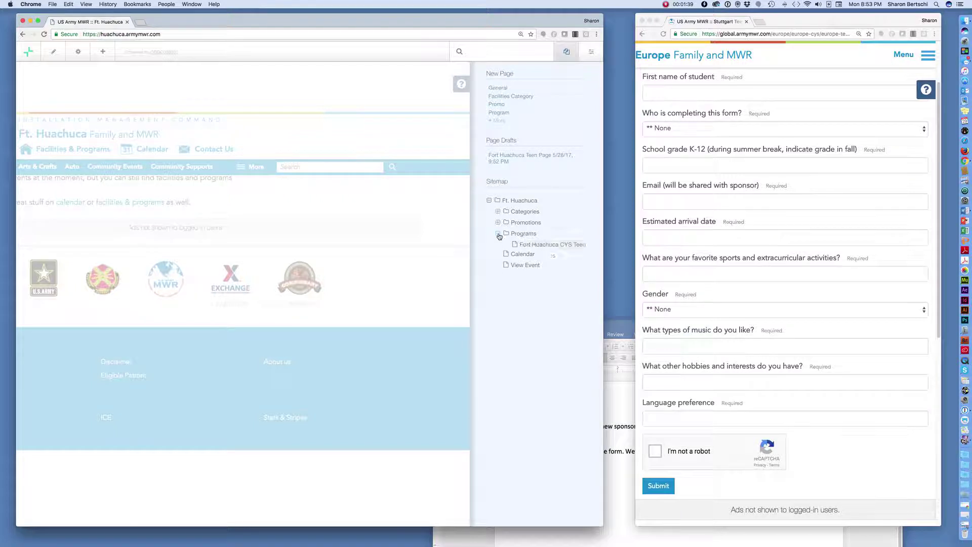
pyautogui.click(535, 245)
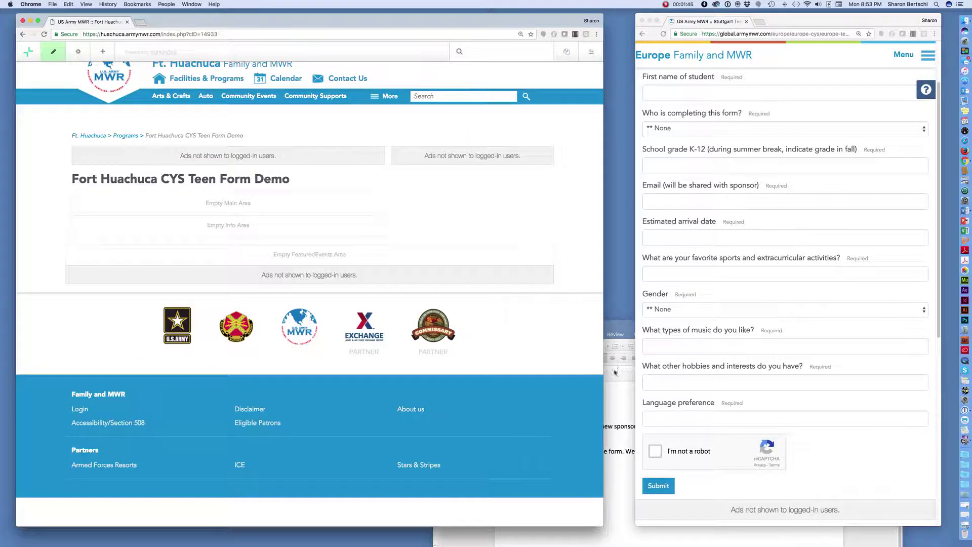
# Switch to the Word document and copy the paragraph beginning "We can help you find a new sponsor and friend"
pyautogui.click(616, 416)
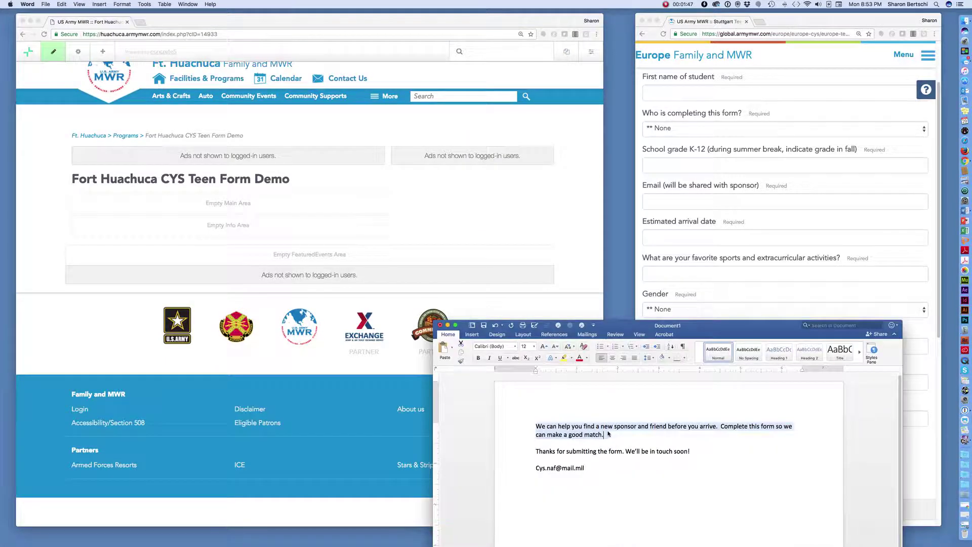
pyautogui.click(603, 434)
pyautogui.moveTo(603, 434); pyautogui.dragTo(537, 426)
pyautogui.press('super+c')
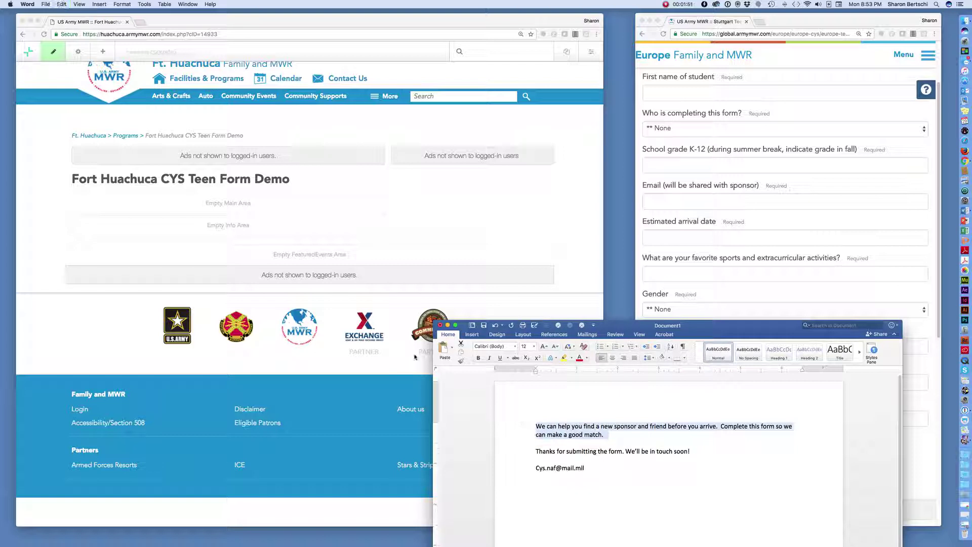
# Add a Content block to the demo page's Main area, paste the copied sponsor paragraph into it and save the block
pyautogui.click(433, 214)
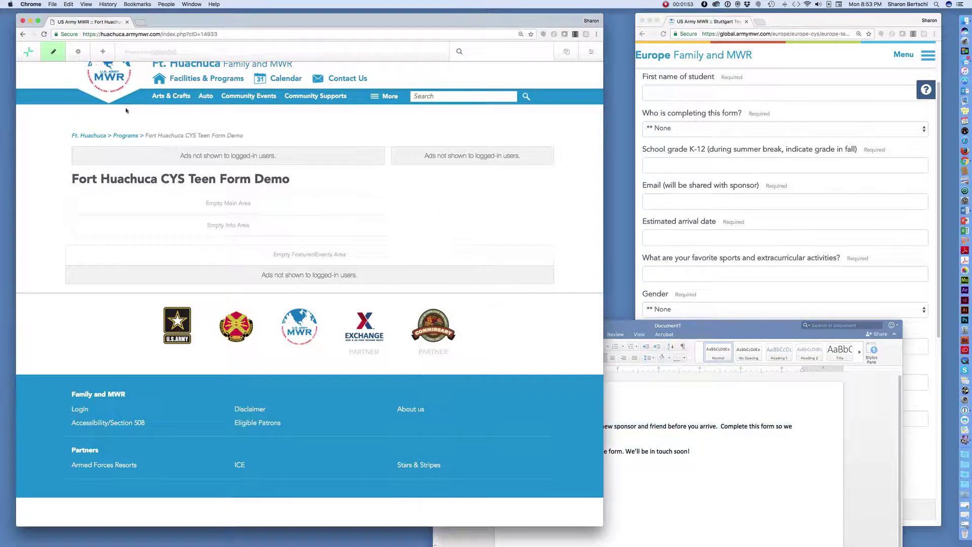
pyautogui.click(103, 52)
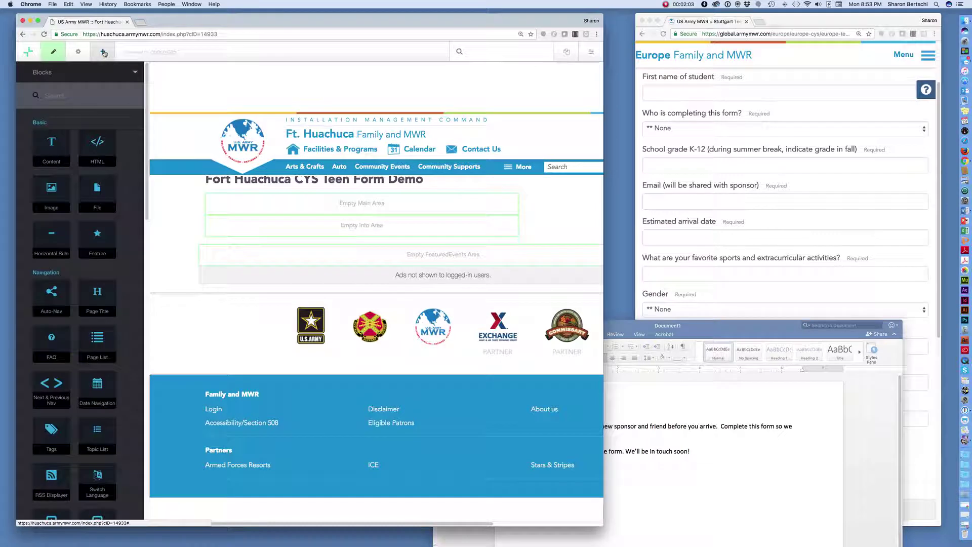
pyautogui.moveTo(154, 160); pyautogui.dragTo(177, 157)
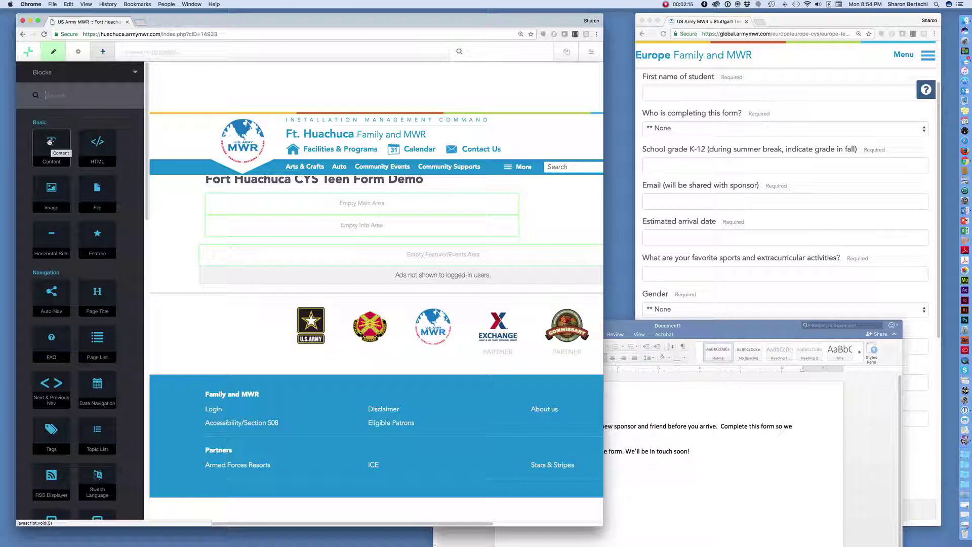
pyautogui.moveTo(49, 141); pyautogui.dragTo(153, 193)
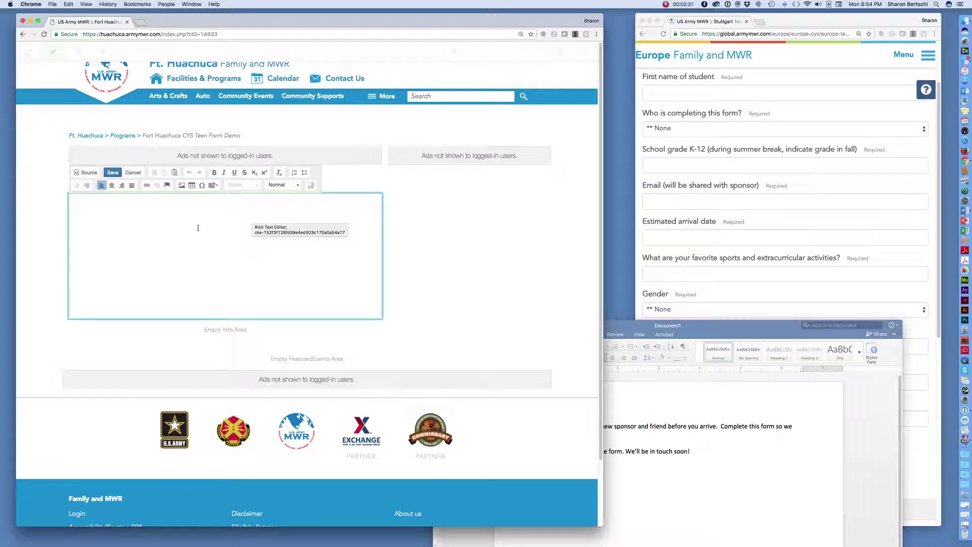
pyautogui.press('super+v')
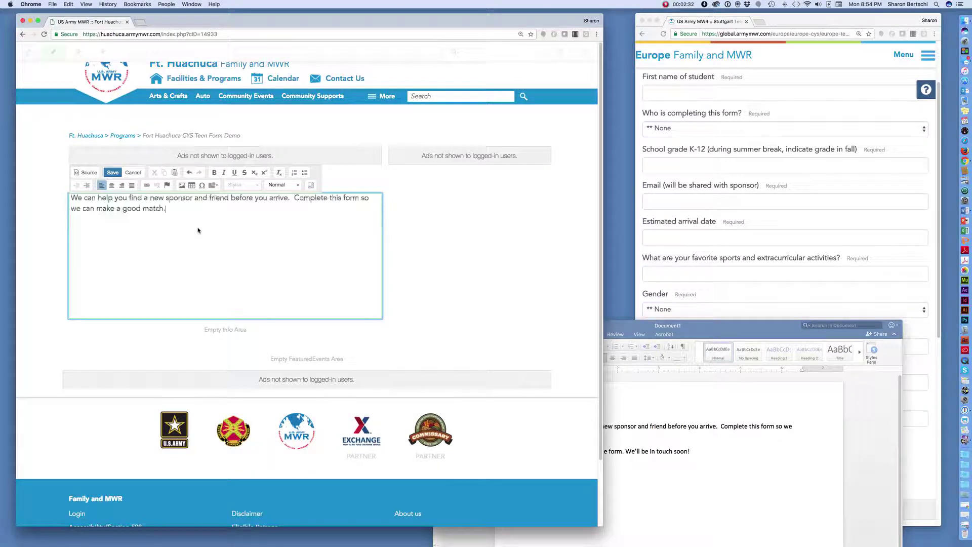
pyautogui.click(112, 172)
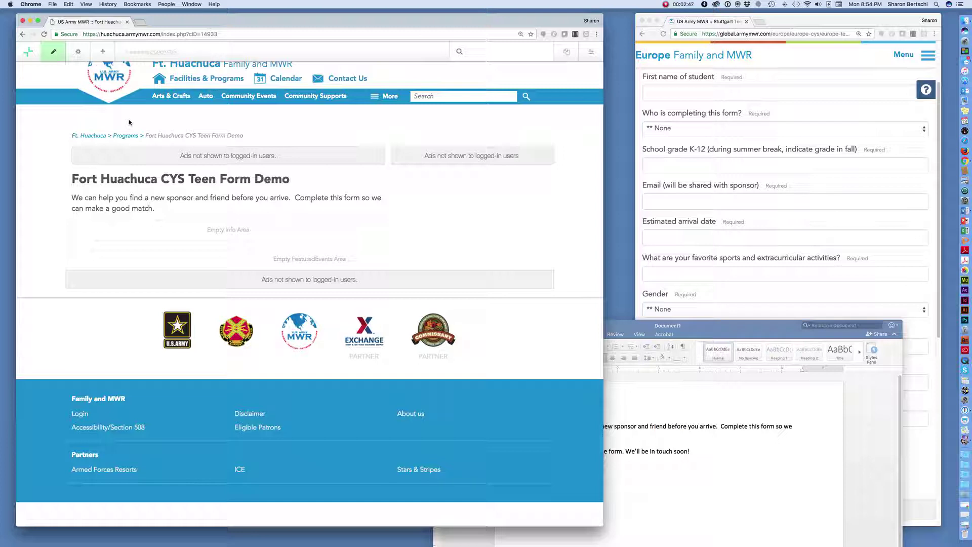
# Save the page changes without publishing them and dismiss the pending approval notice
pyautogui.click(55, 52)
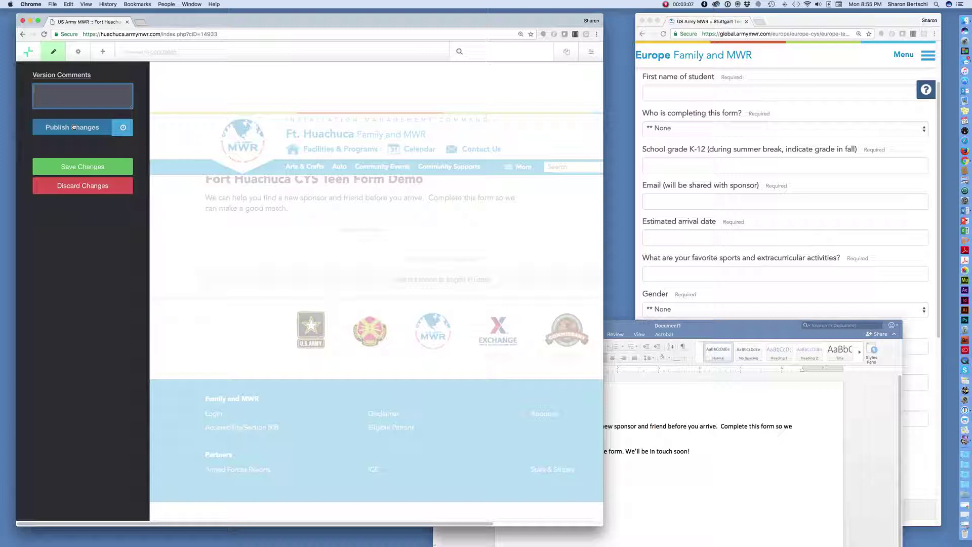
pyautogui.click(89, 168)
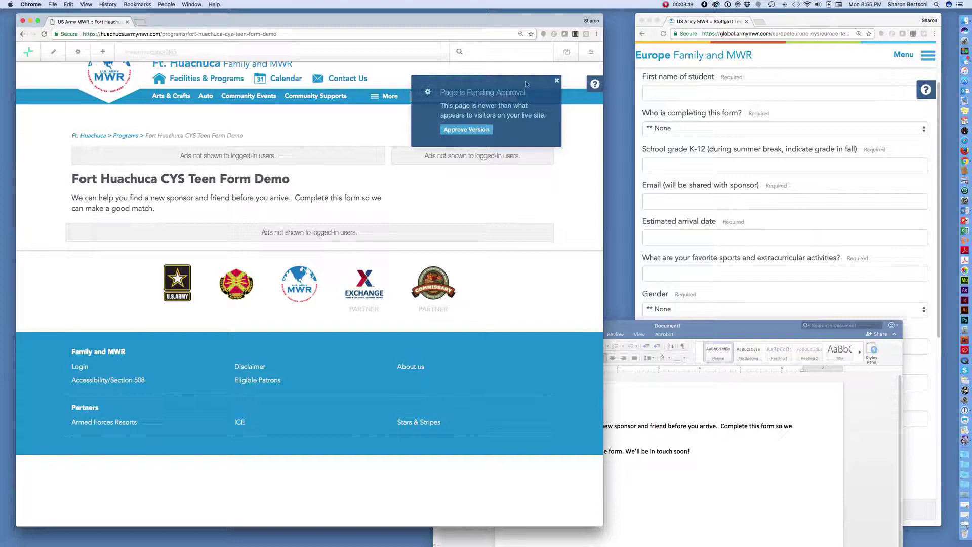
pyautogui.click(556, 81)
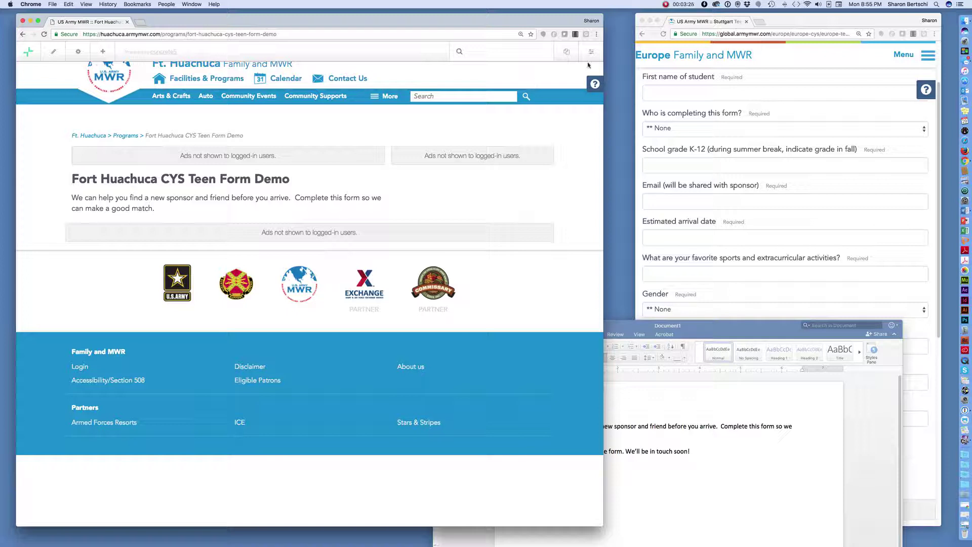
pyautogui.click(568, 53)
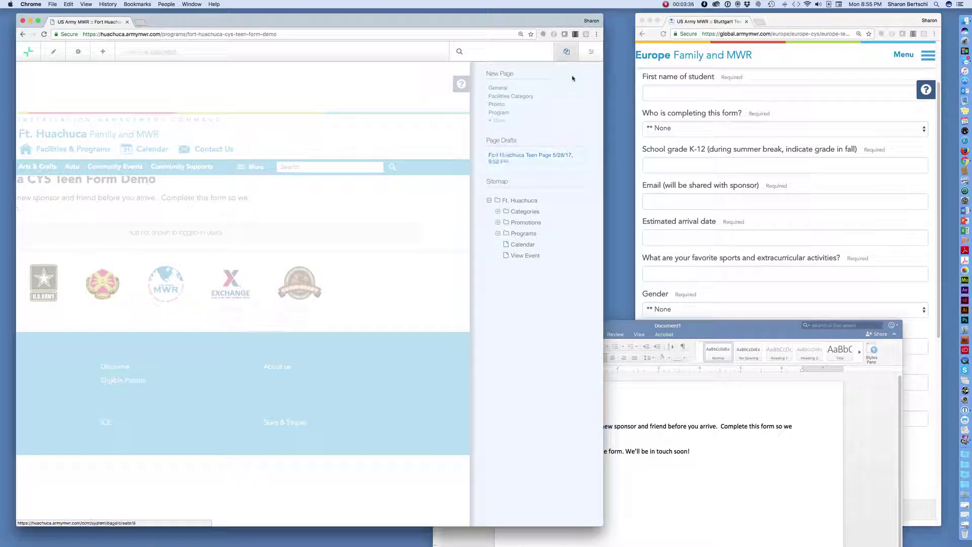
pyautogui.click(567, 52)
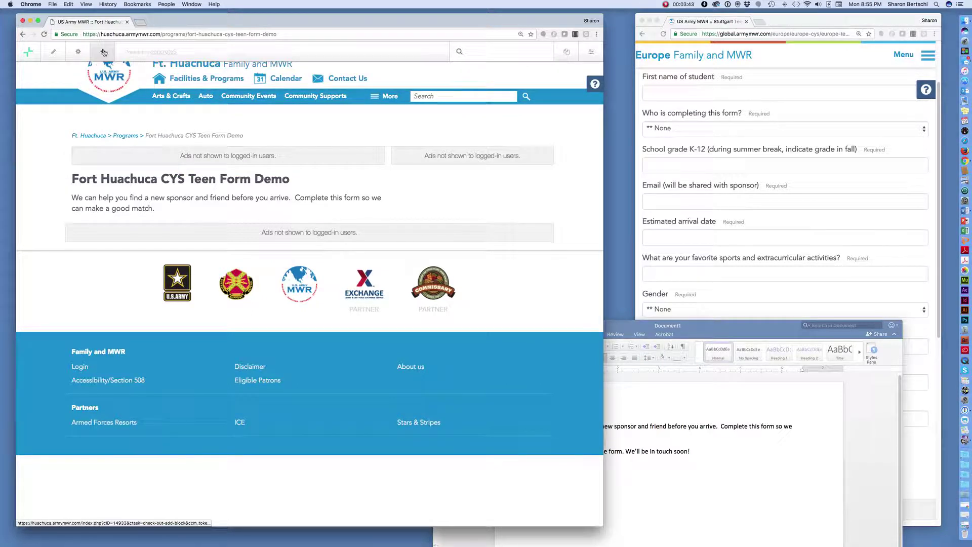
# Add a Form block beneath the intro paragraph on the demo page and choose to create a new form
pyautogui.click(103, 52)
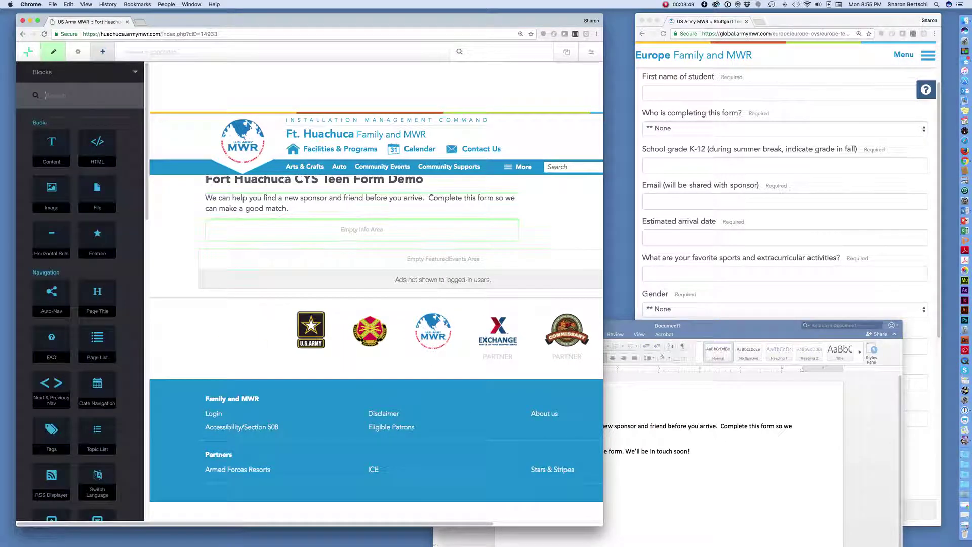
pyautogui.moveTo(145, 109); pyautogui.dragTo(147, 246)
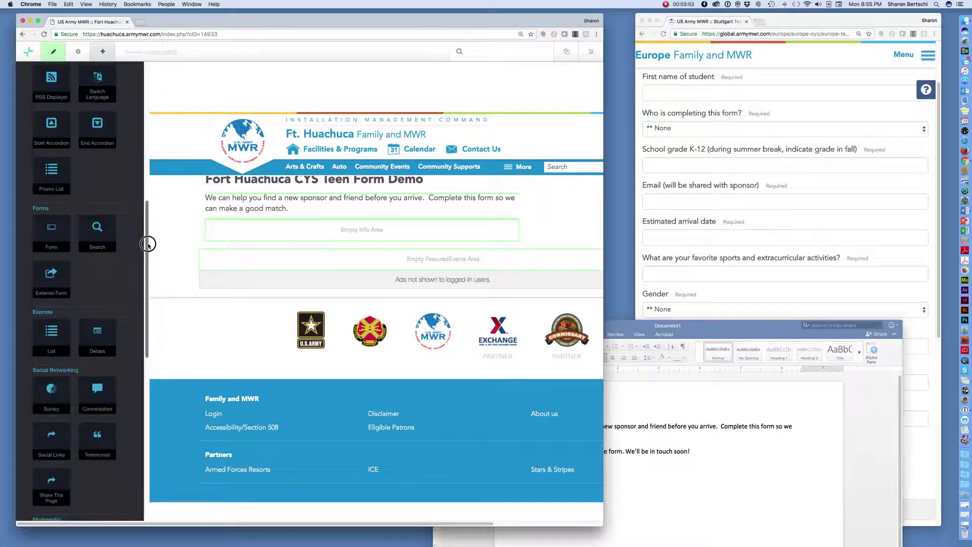
pyautogui.moveTo(51, 227); pyautogui.dragTo(169, 219)
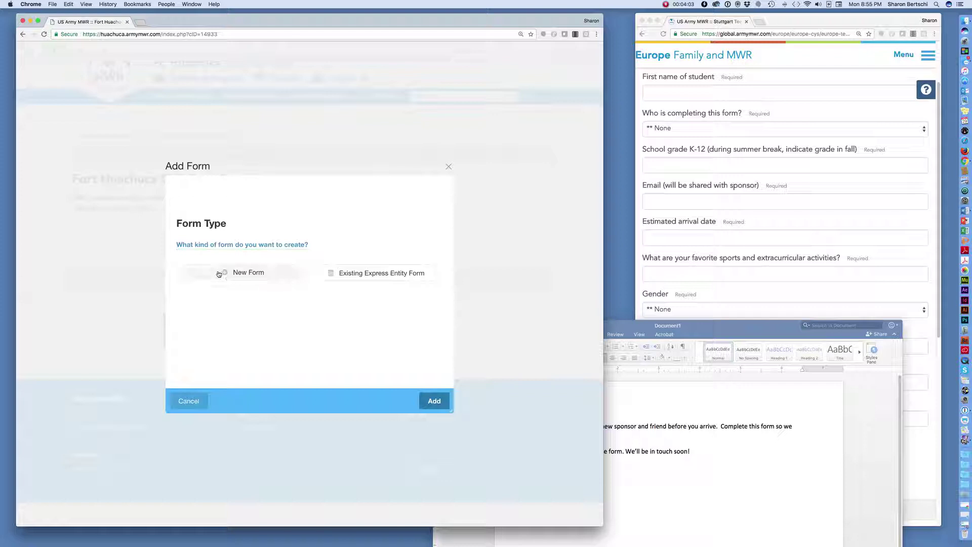
pyautogui.click(241, 273)
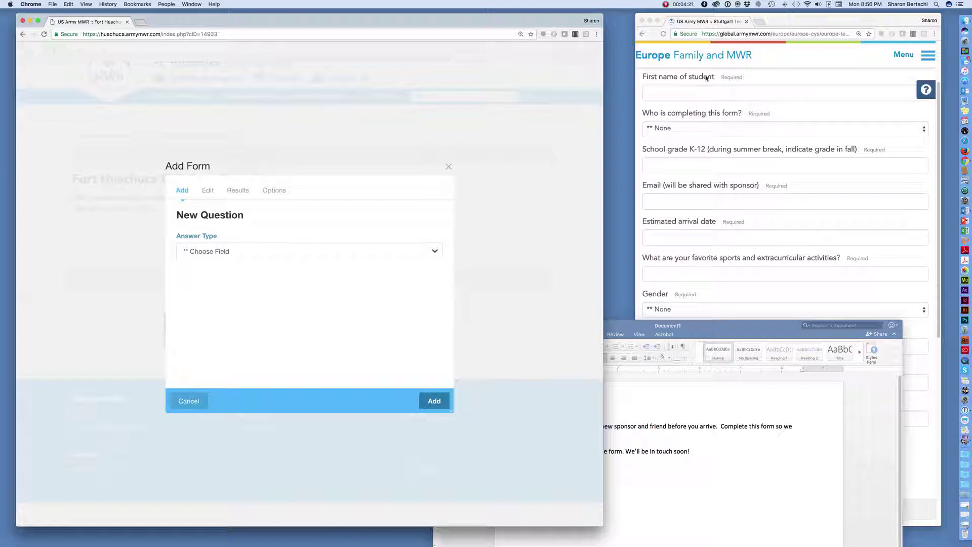
# Enter a sample student first name in the Stuttgart form and set the new question's answer type to Text
pyautogui.click(708, 92)
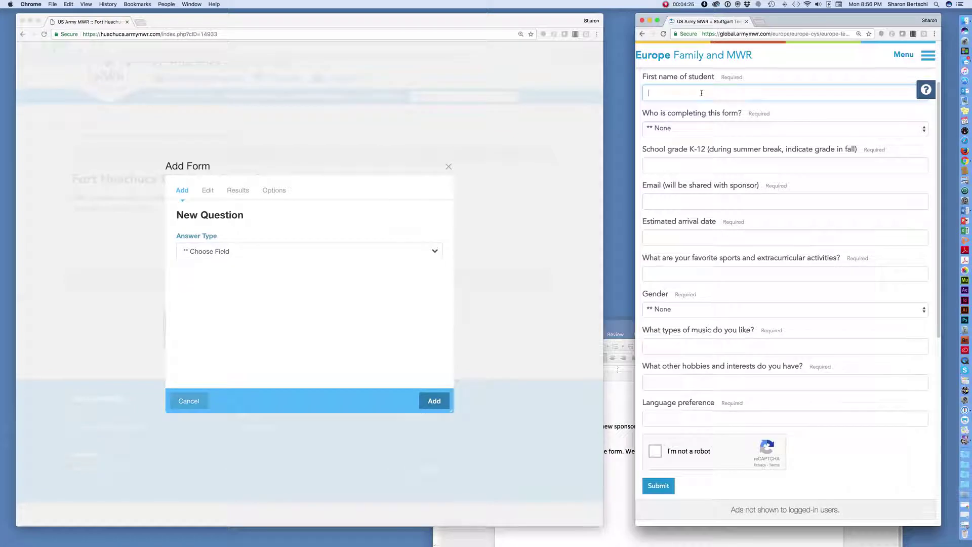
pyautogui.write('susie')
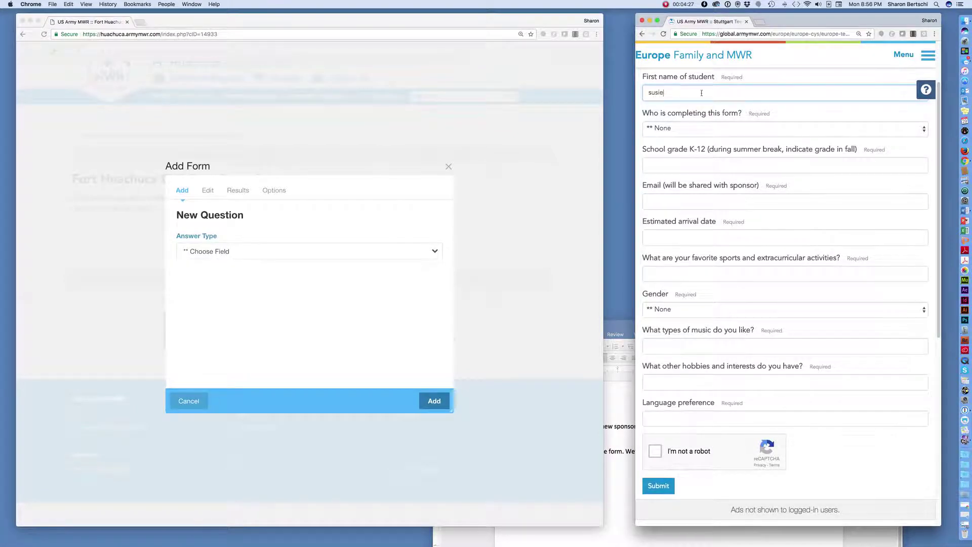
pyautogui.click(435, 252)
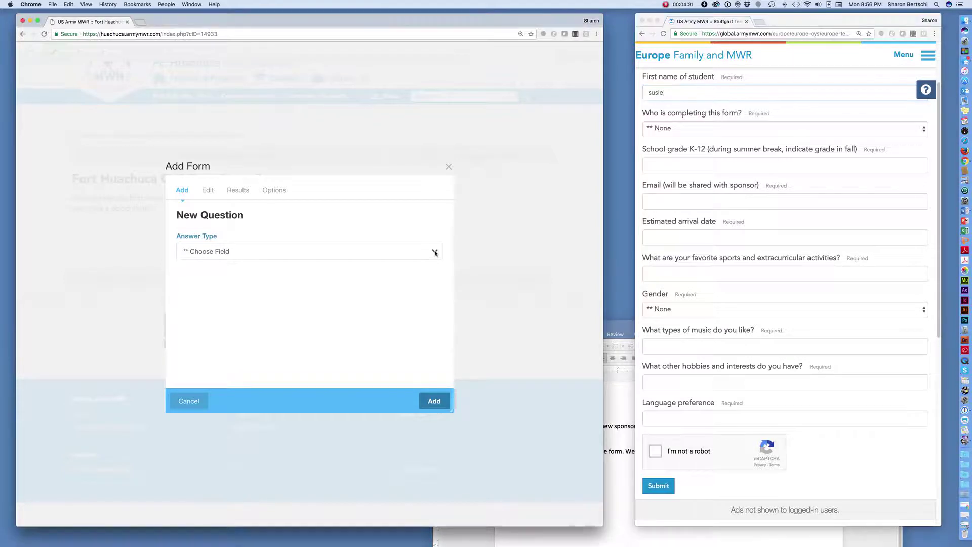
pyautogui.click(435, 253)
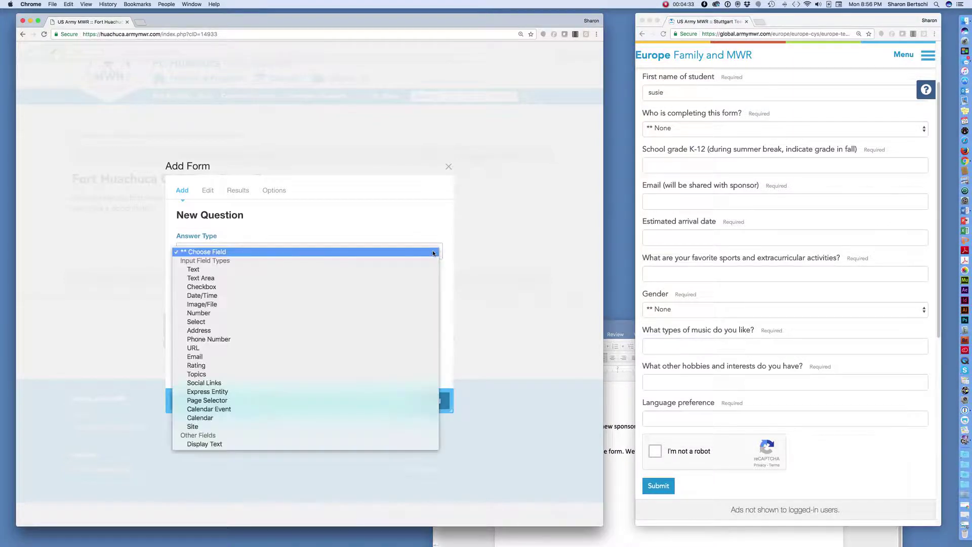
pyautogui.click(229, 272)
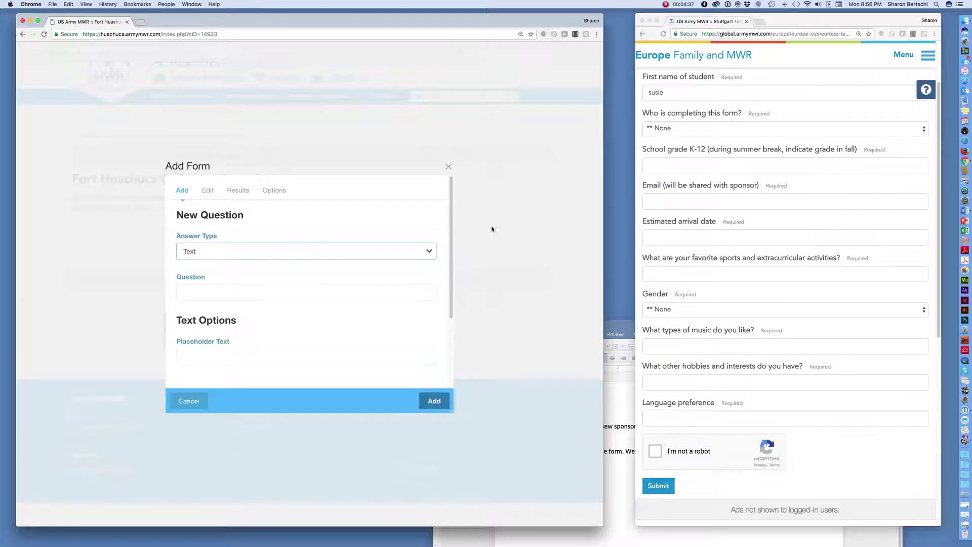
# Set the new question's wording to "Name of student", reusing the label text from the Stuttgart form
pyautogui.moveTo(716, 77); pyautogui.dragTo(662, 79)
pyautogui.press('super+c')
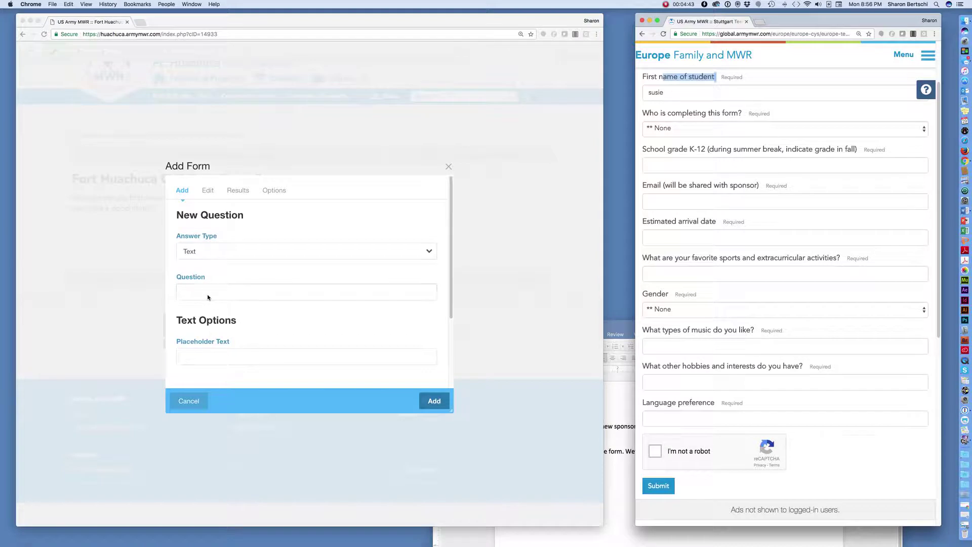
pyautogui.click(208, 296)
pyautogui.write('N')
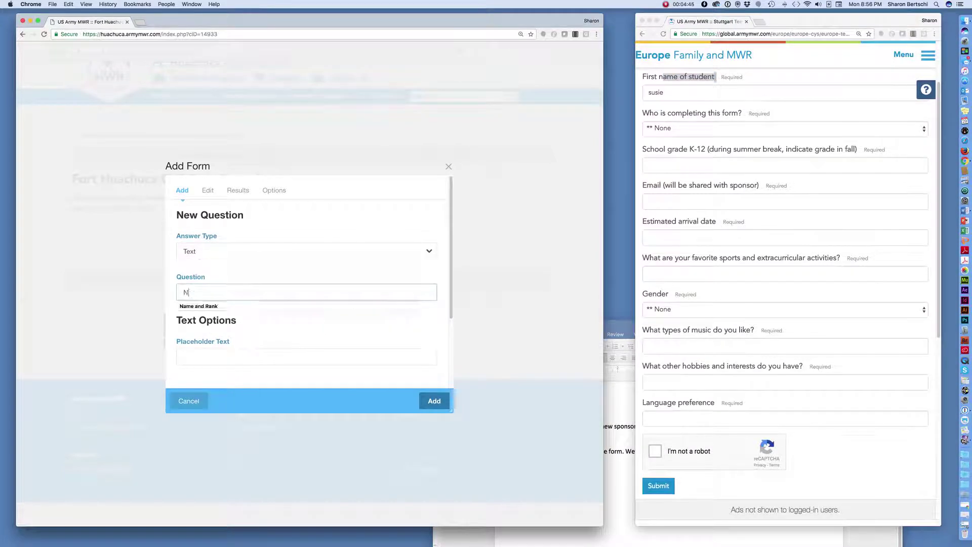
pyautogui.press('super+v')
pyautogui.scroll(-3, 260, 339)
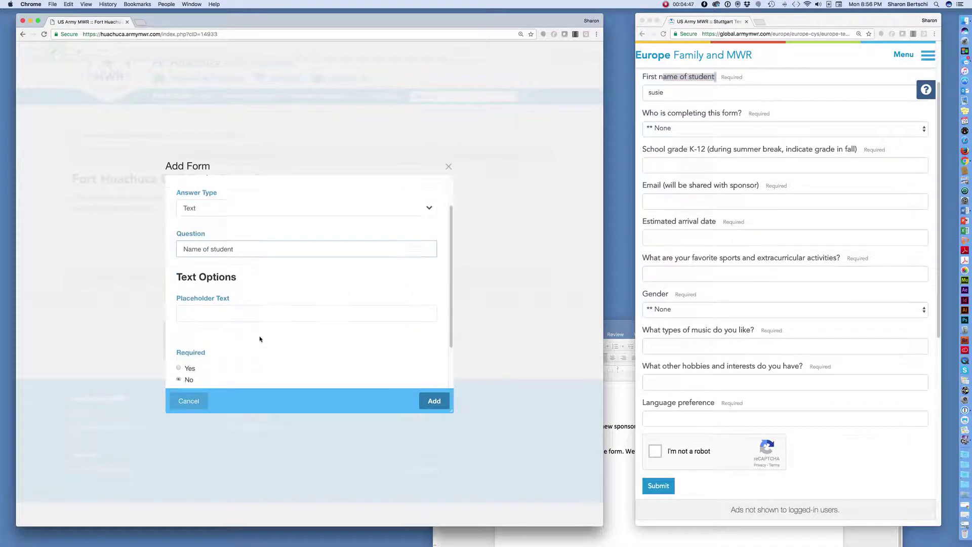
pyautogui.scroll(2, 260, 338)
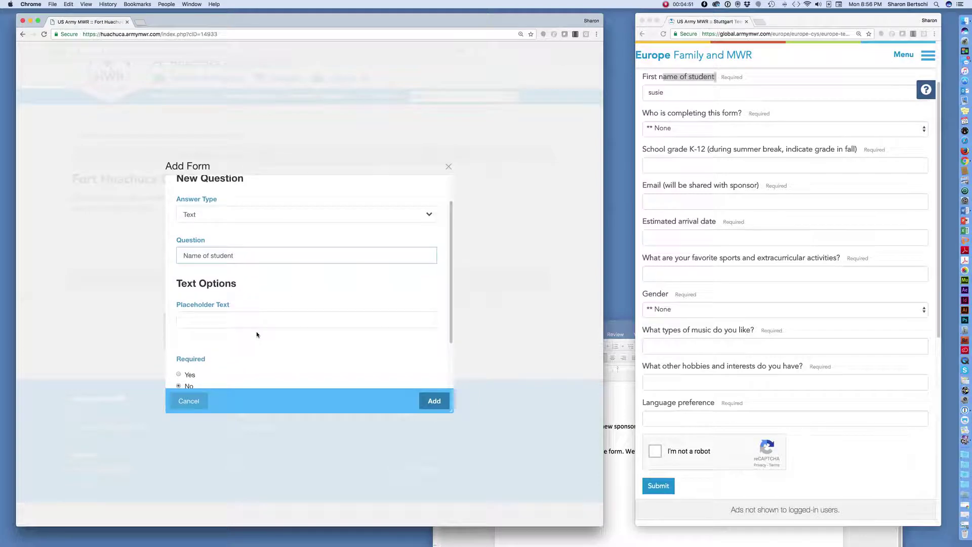
pyautogui.scroll(1, 260, 313)
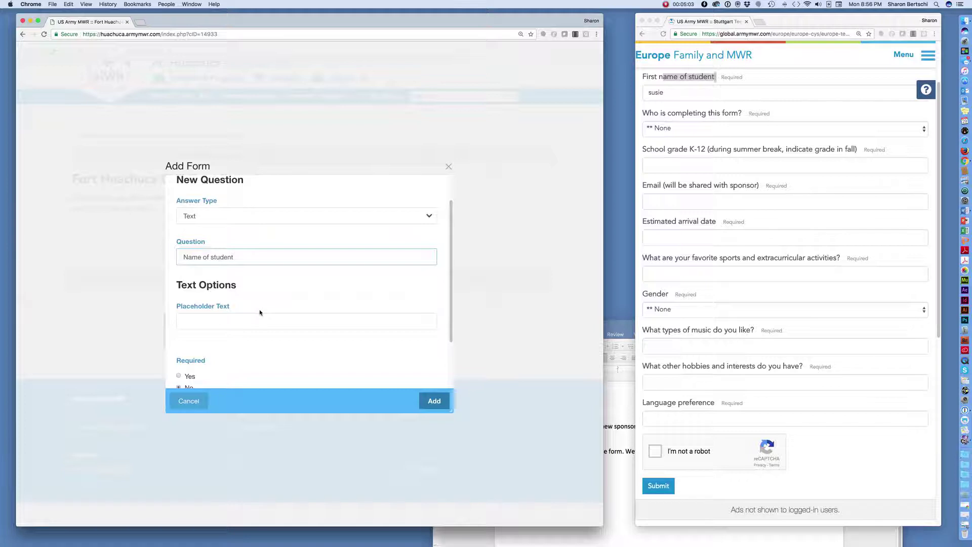
# Set the placeholder text of the "Name of student" question to "First name only"
pyautogui.click(192, 320)
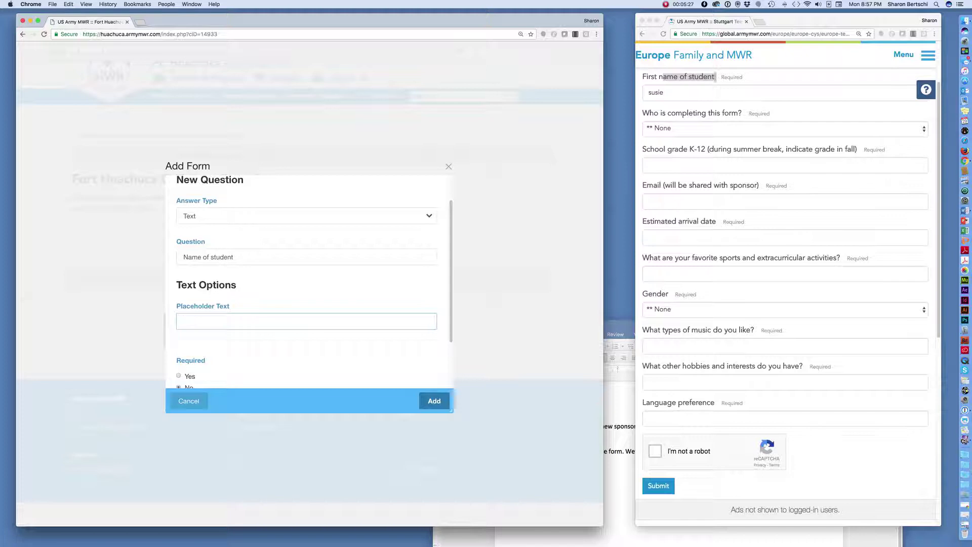
pyautogui.write('First na')
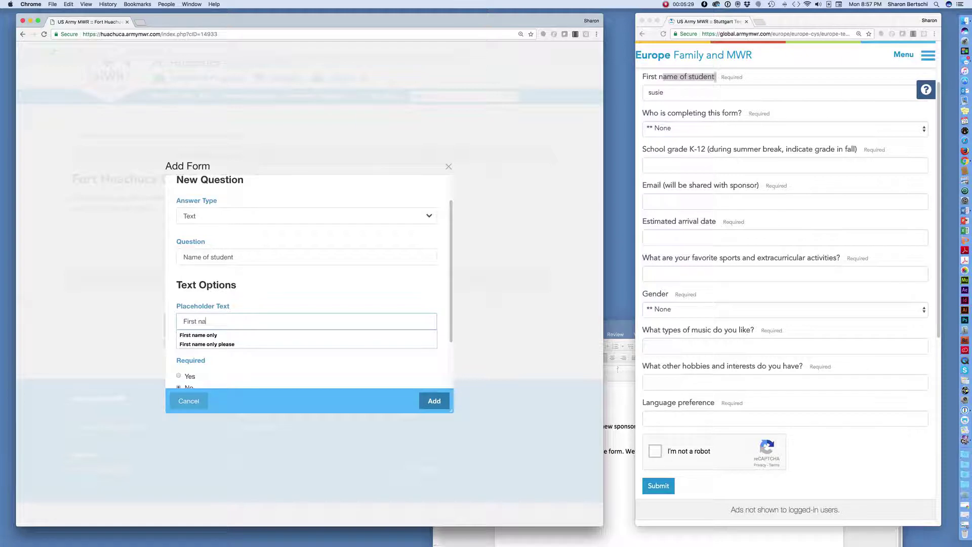
pyautogui.write('me only')
# Make the "Name of student" question required and add it to the form
pyautogui.scroll(-3, 296, 294)
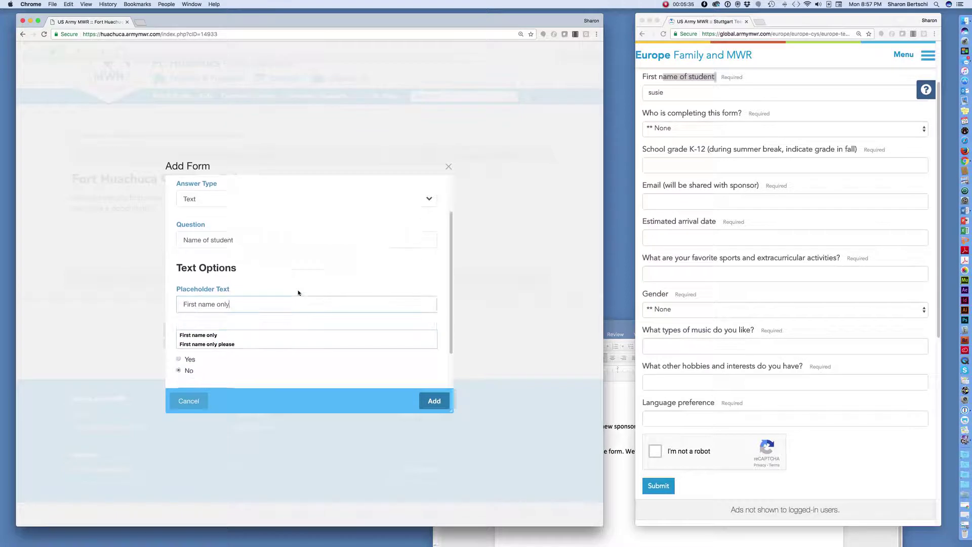
pyautogui.scroll(-5, 299, 293)
pyautogui.click(264, 301)
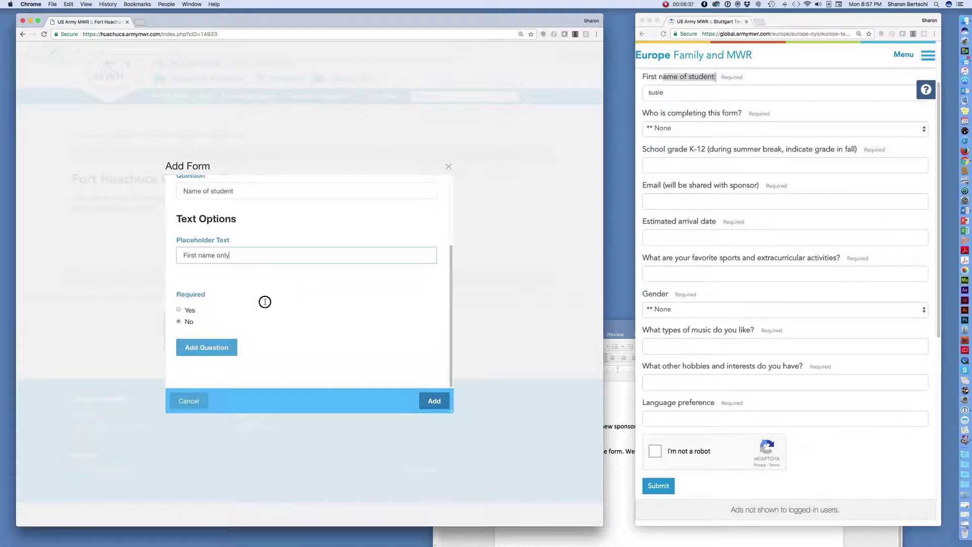
pyautogui.click(178, 310)
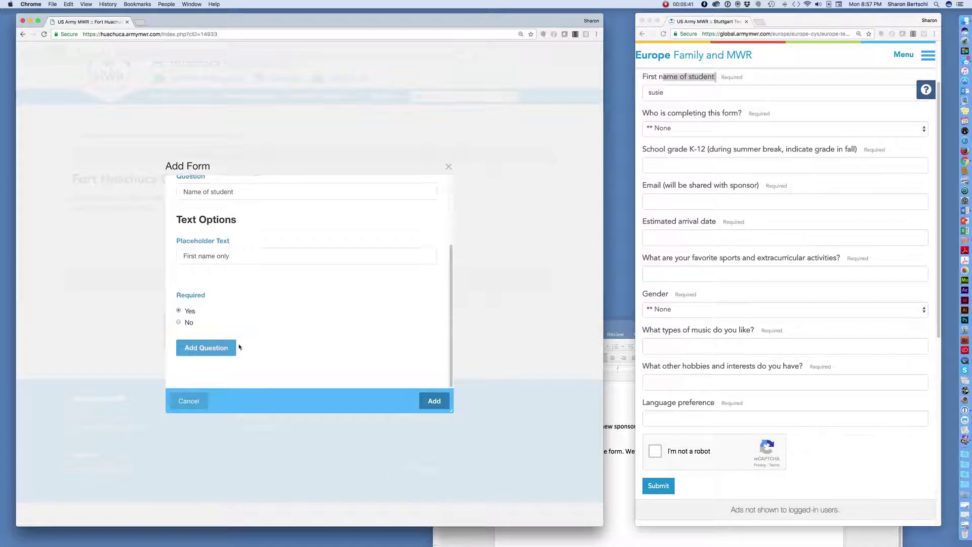
pyautogui.moveTo(450, 354)
pyautogui.mouseDown()
pyautogui.moveTo(455, 274)
pyautogui.moveTo(443, 344)
pyautogui.mouseUp()
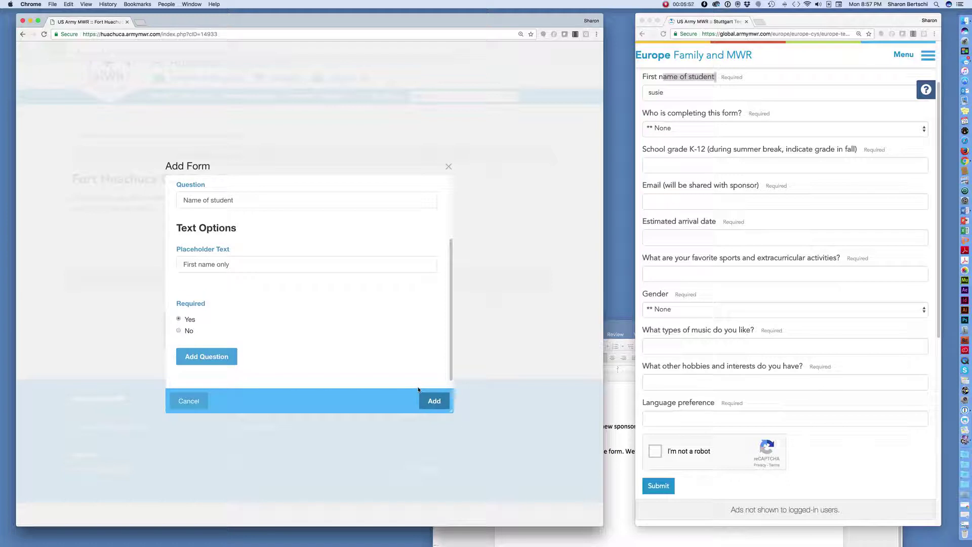
pyautogui.click(215, 356)
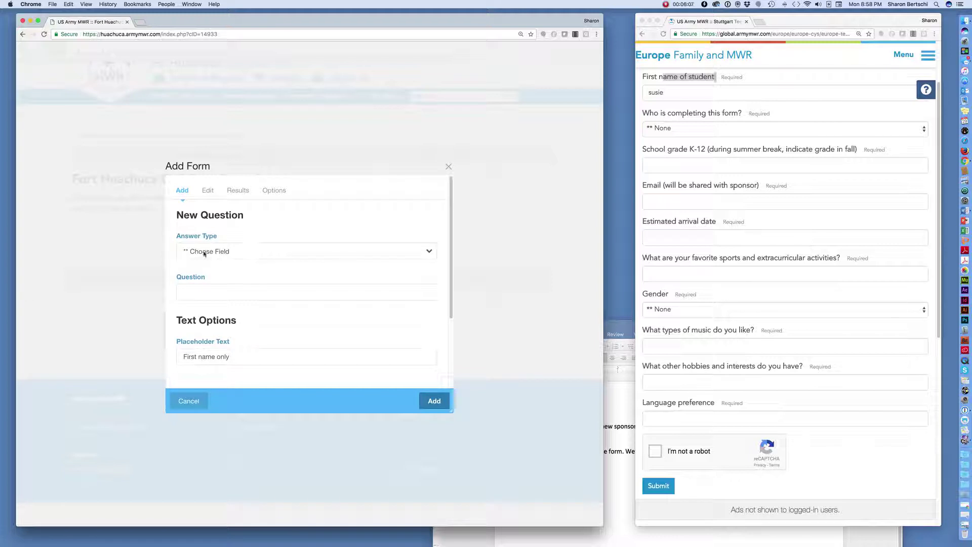
# Check the choices for "Who is completing this form?" in the Stuttgart form and set the next question's answer type to Select
pyautogui.click(799, 112)
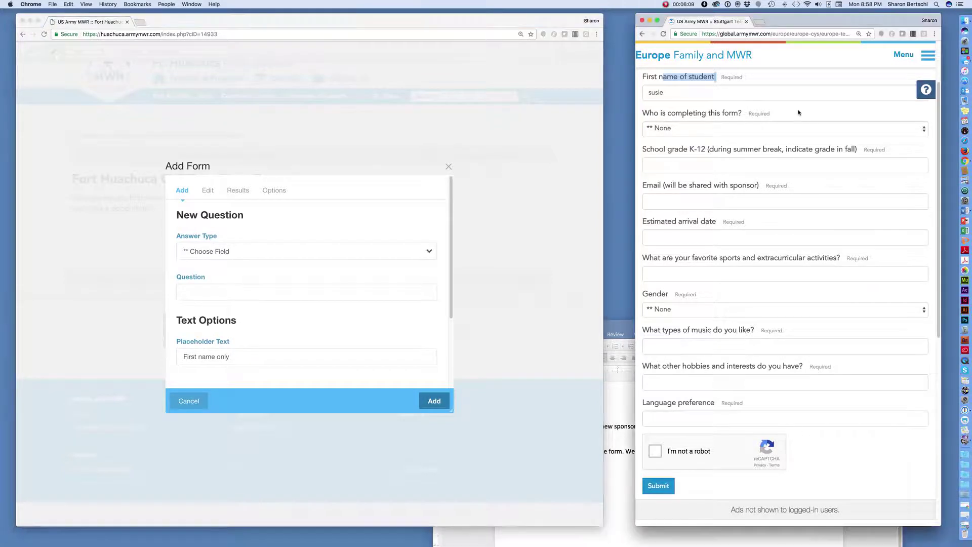
pyautogui.click(924, 130)
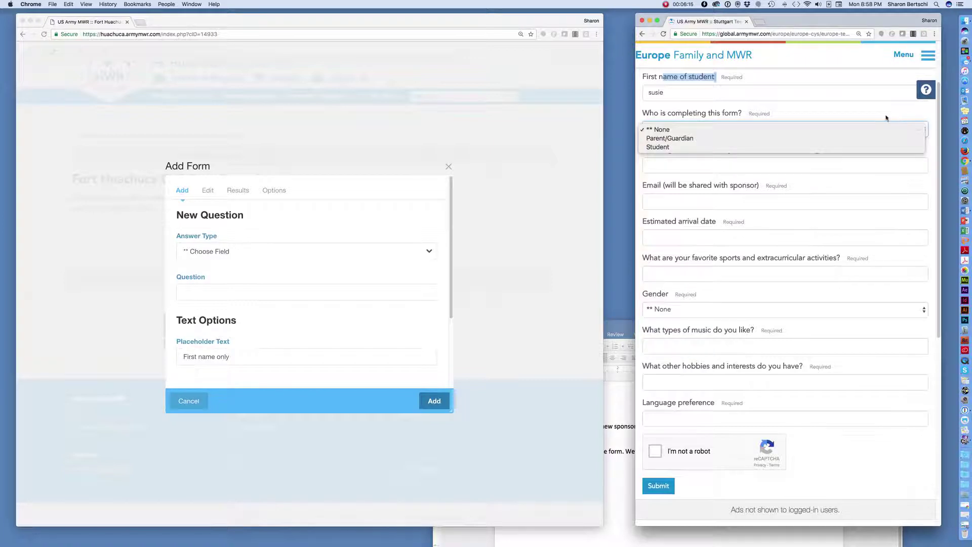
pyautogui.click(429, 252)
pyautogui.click(429, 251)
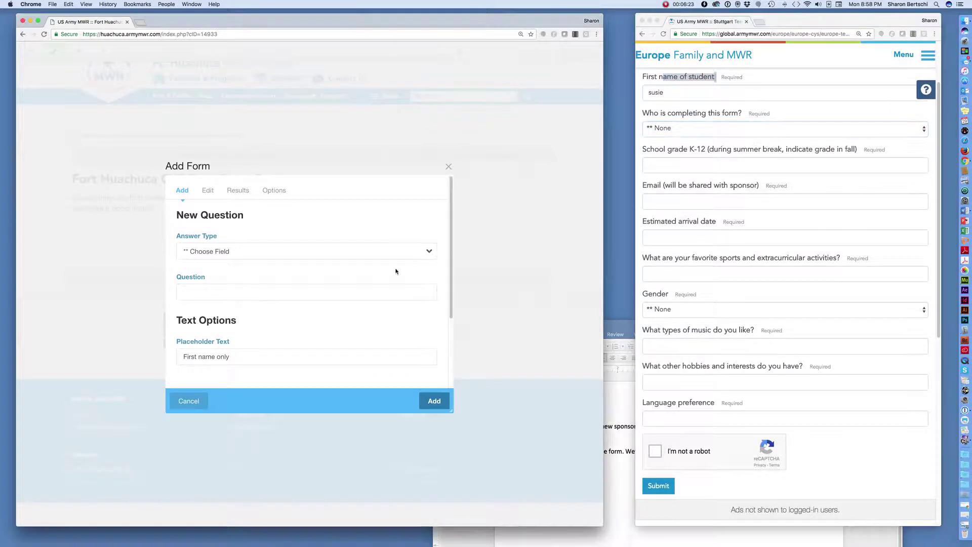
pyautogui.click(429, 252)
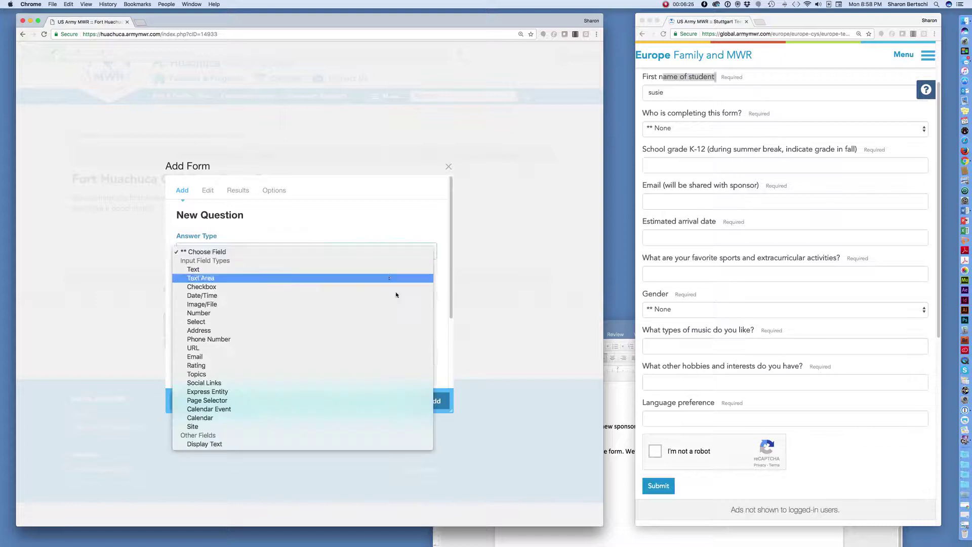
pyautogui.click(344, 323)
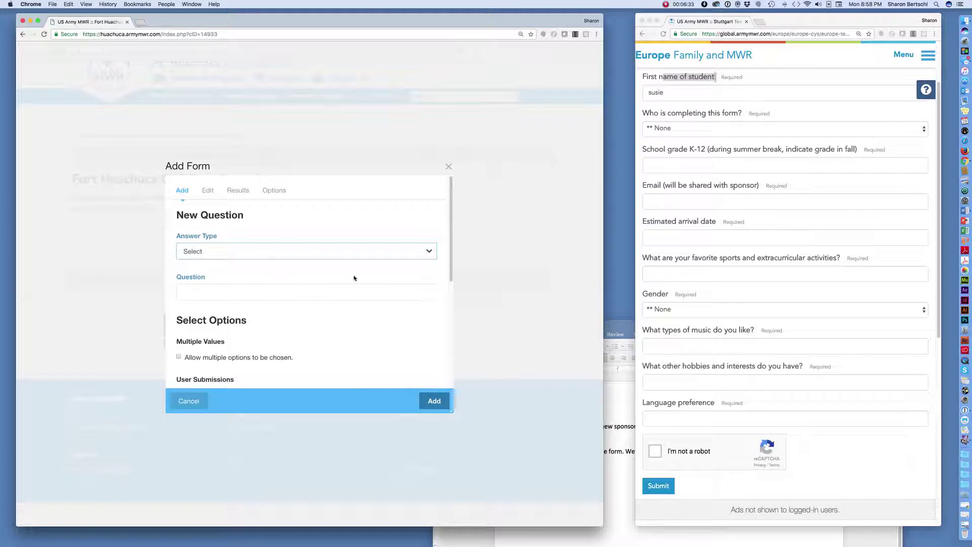
# Copy the label "Who is completing this form?" from the Stuttgart form into the new question's wording
pyautogui.click(742, 113)
pyautogui.moveTo(742, 113); pyautogui.dragTo(644, 112)
pyautogui.press('super+c')
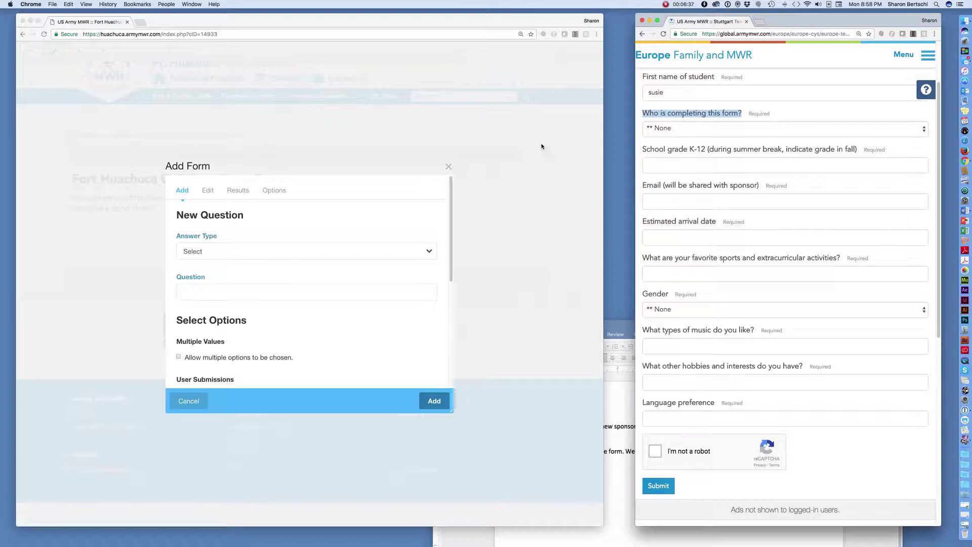
pyautogui.click(258, 291)
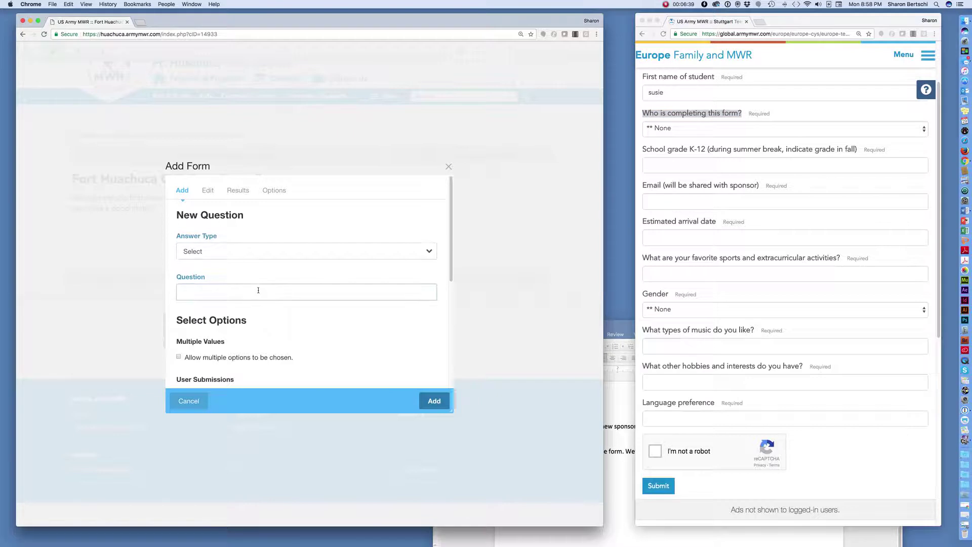
pyautogui.press('super+v')
pyautogui.click(335, 272)
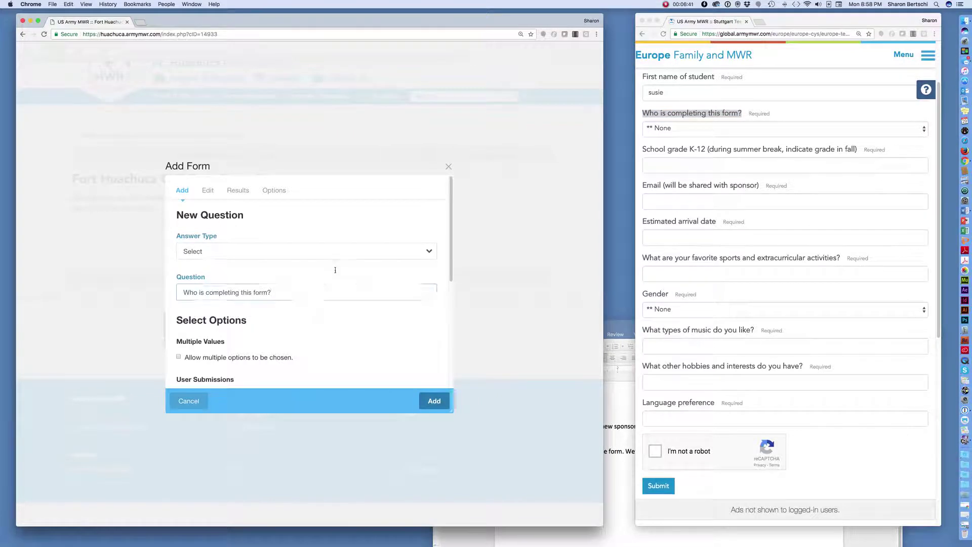
# Add "Parent/Guardian" as the first selectable value, following the choices in the Stuttgart form
pyautogui.scroll(-2, 402, 322)
pyautogui.scroll(-5, 402, 323)
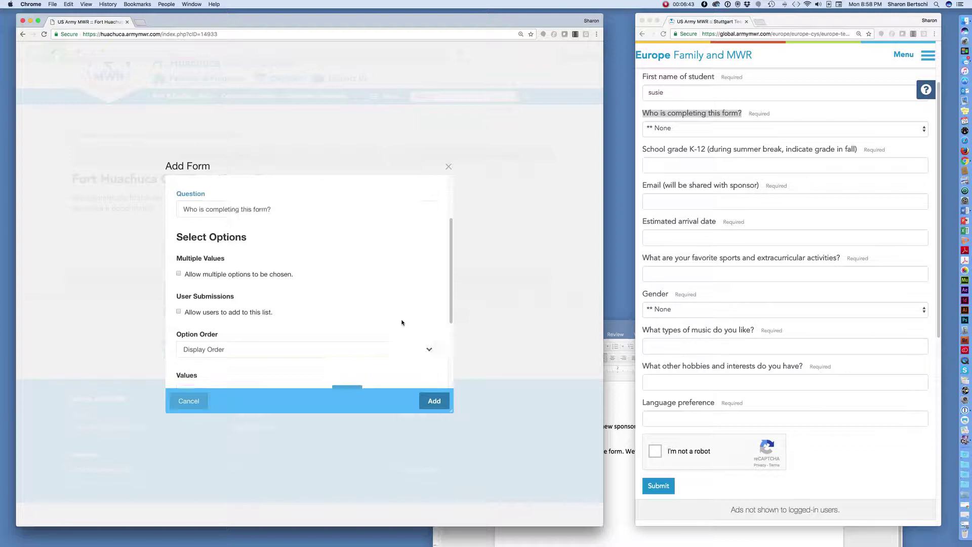
pyautogui.scroll(-3, 402, 323)
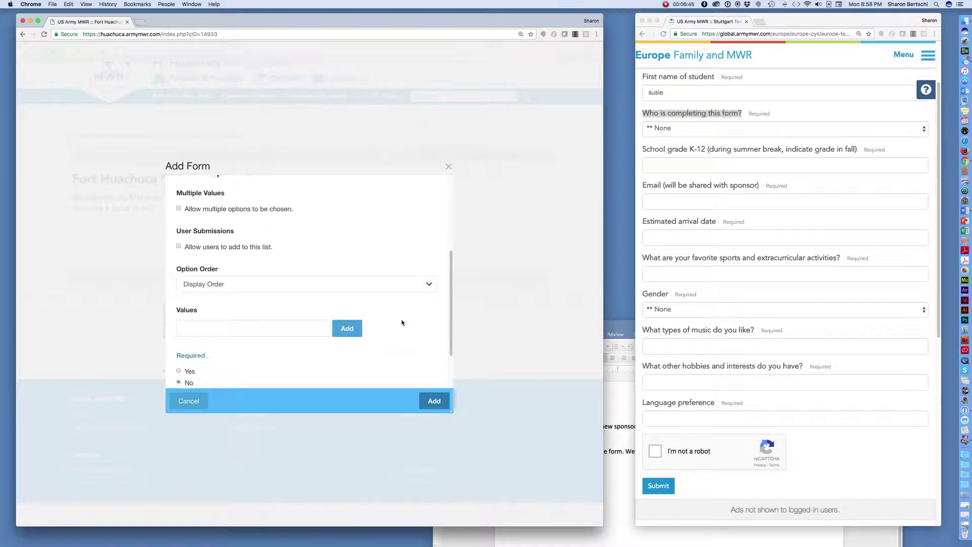
pyautogui.scroll(-1, 402, 323)
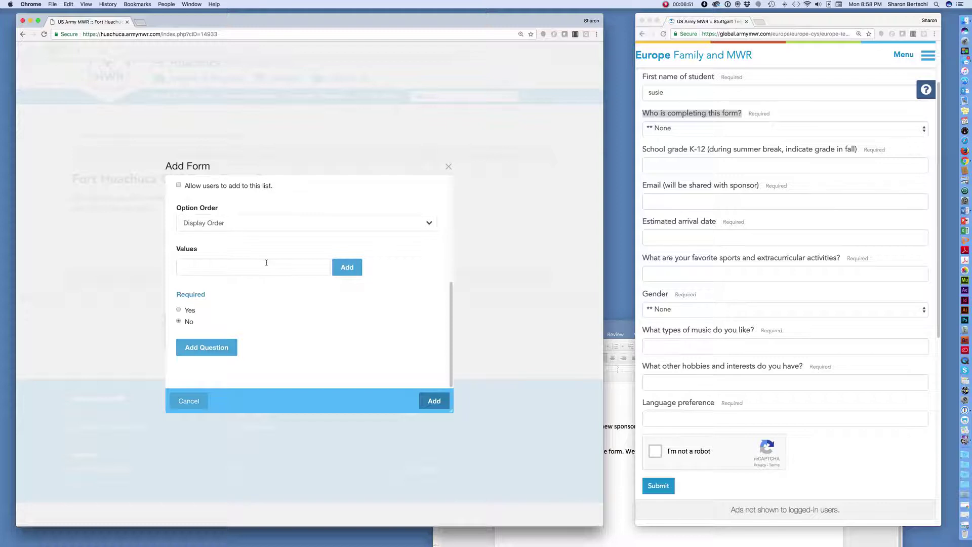
pyautogui.click(231, 267)
pyautogui.click(925, 129)
pyautogui.click(925, 130)
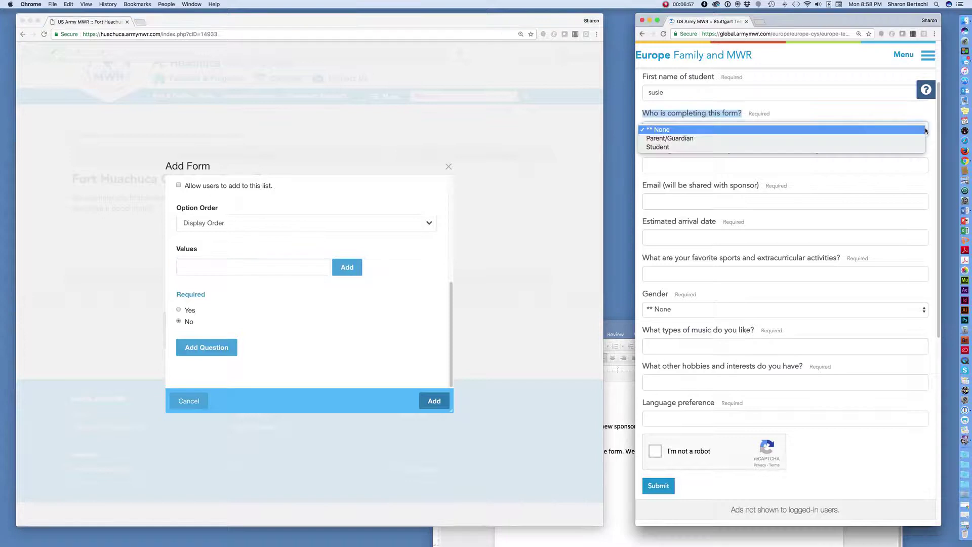
pyautogui.click(222, 266)
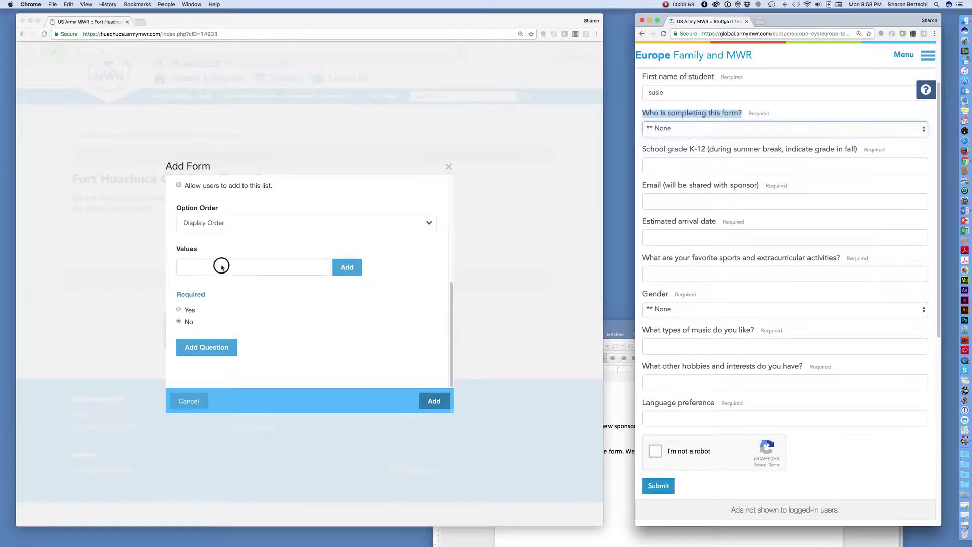
pyautogui.write('Pare')
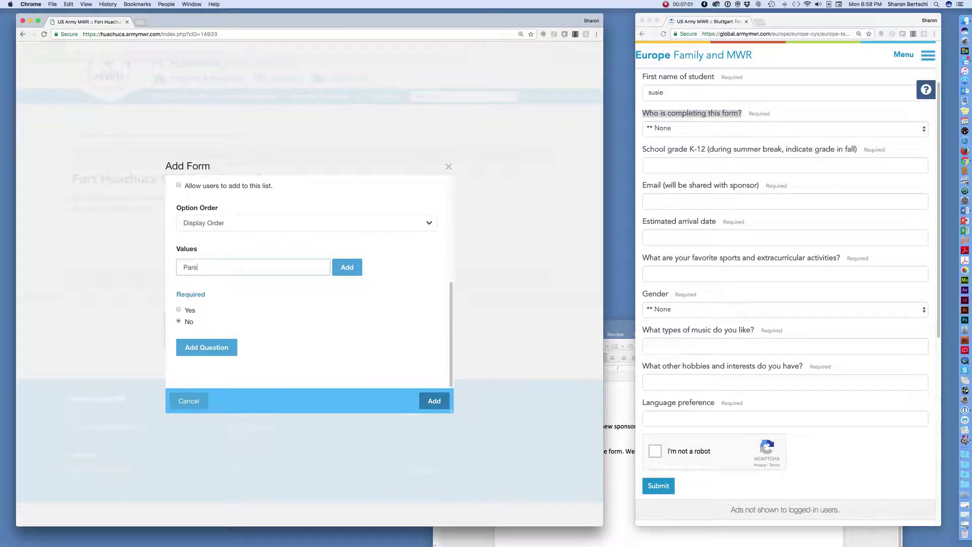
pyautogui.write('nt/Guardian')
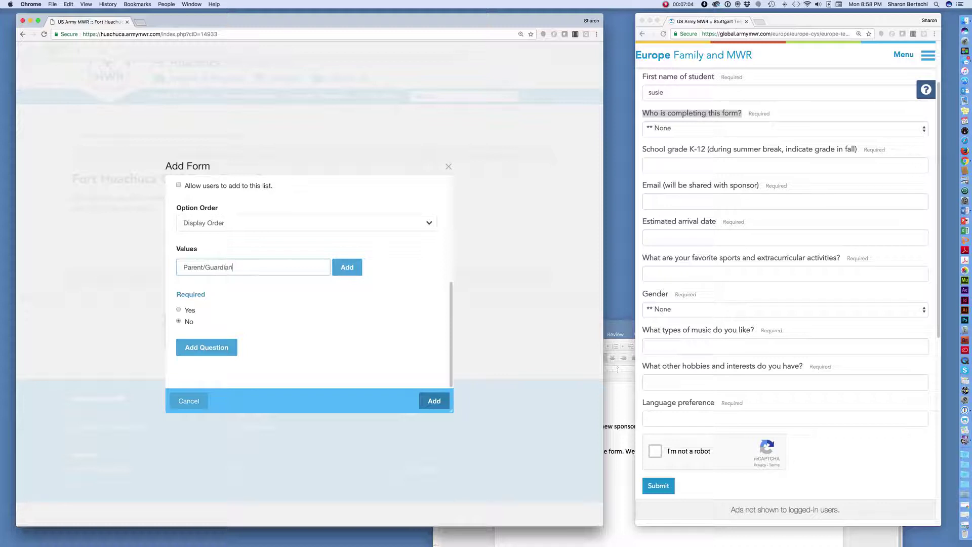
pyautogui.click(347, 267)
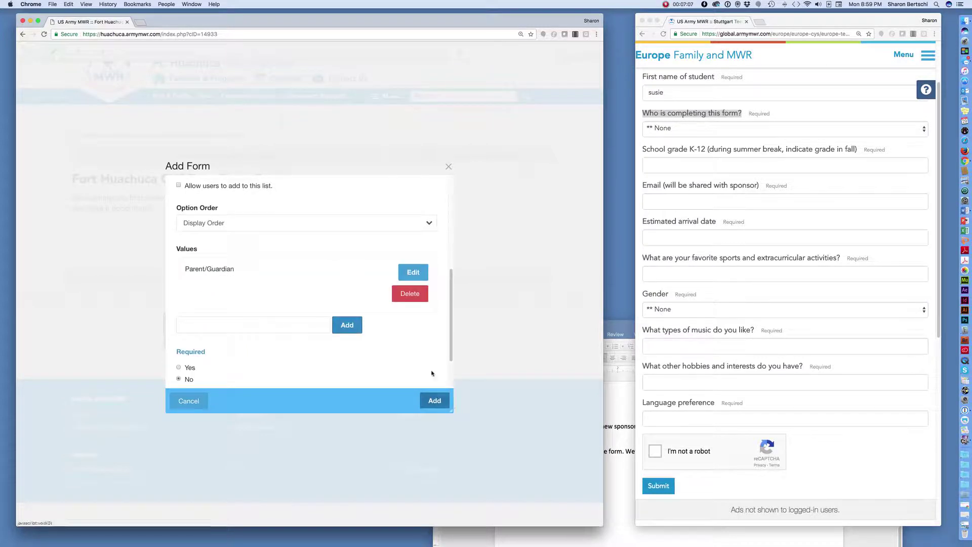
# Add "Student" as the second selectable value for the question
pyautogui.scroll(-2, 417, 354)
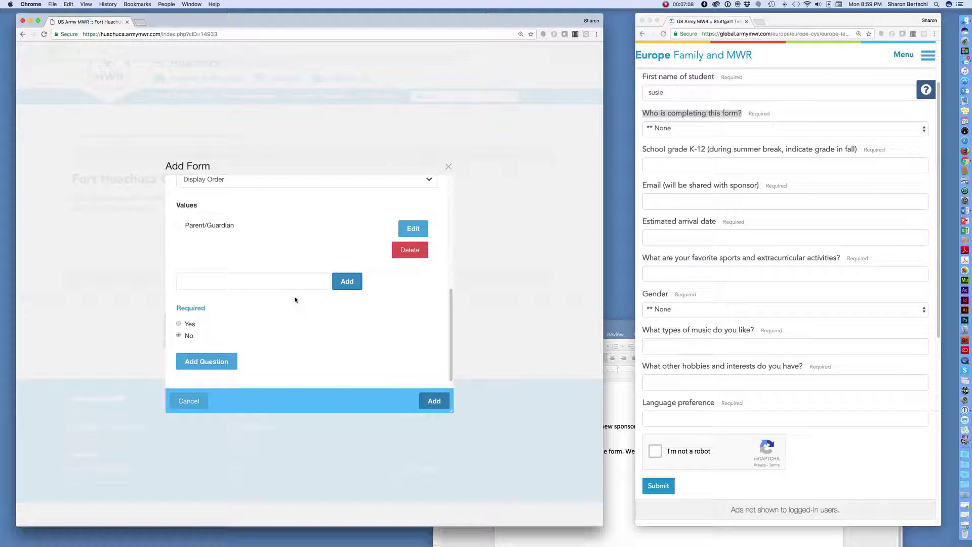
pyautogui.click(270, 283)
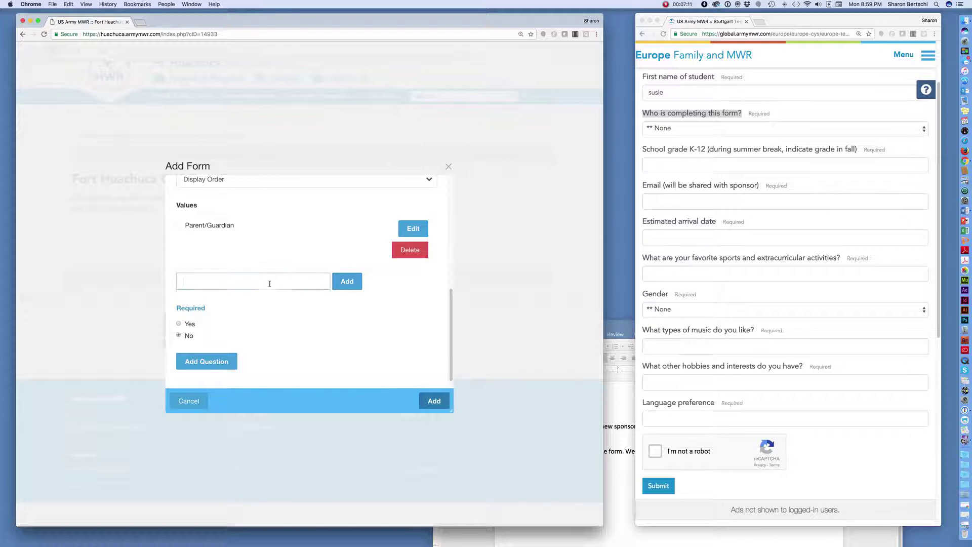
pyautogui.write('Student')
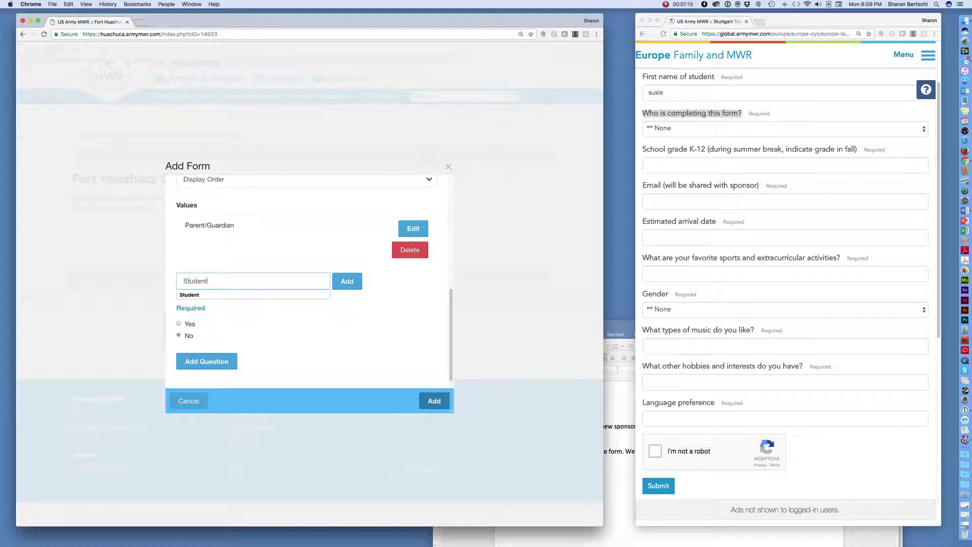
pyautogui.click(352, 278)
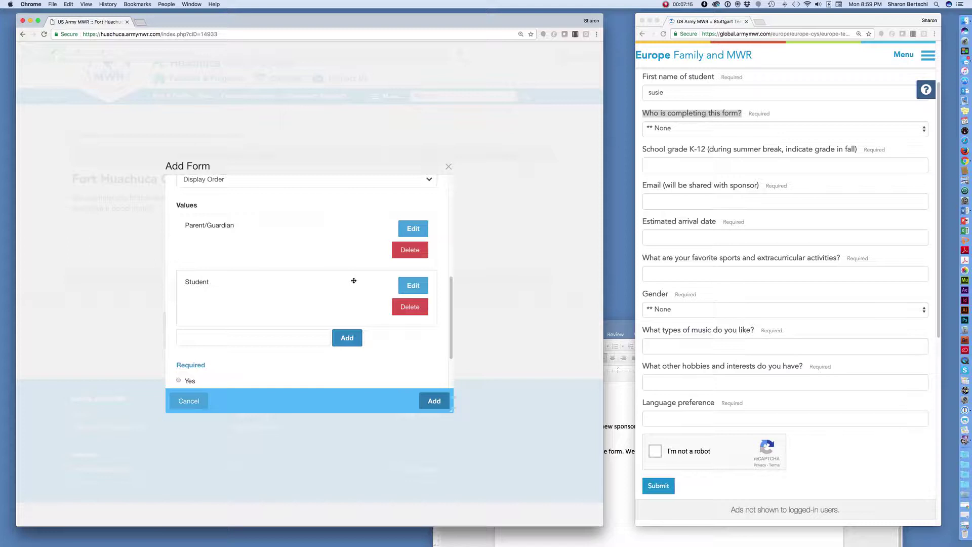
# Make the "Who is completing this form?" question required and add it to the form
pyautogui.scroll(5, 354, 281)
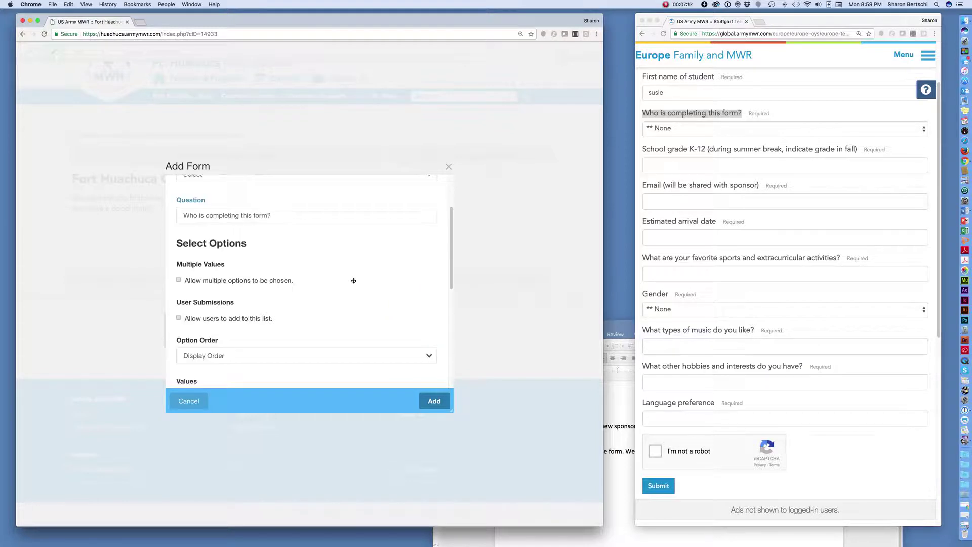
pyautogui.scroll(-5, 353, 281)
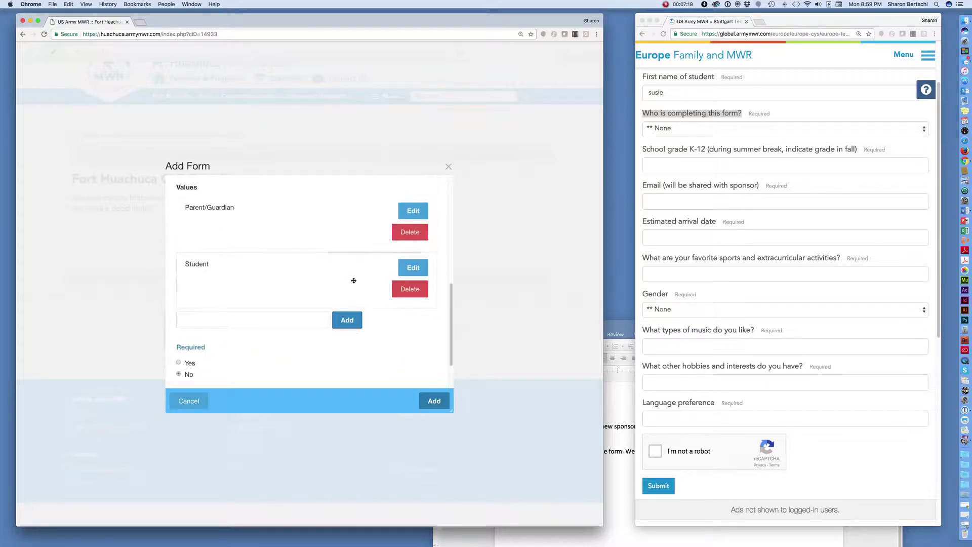
pyautogui.scroll(-2, 353, 281)
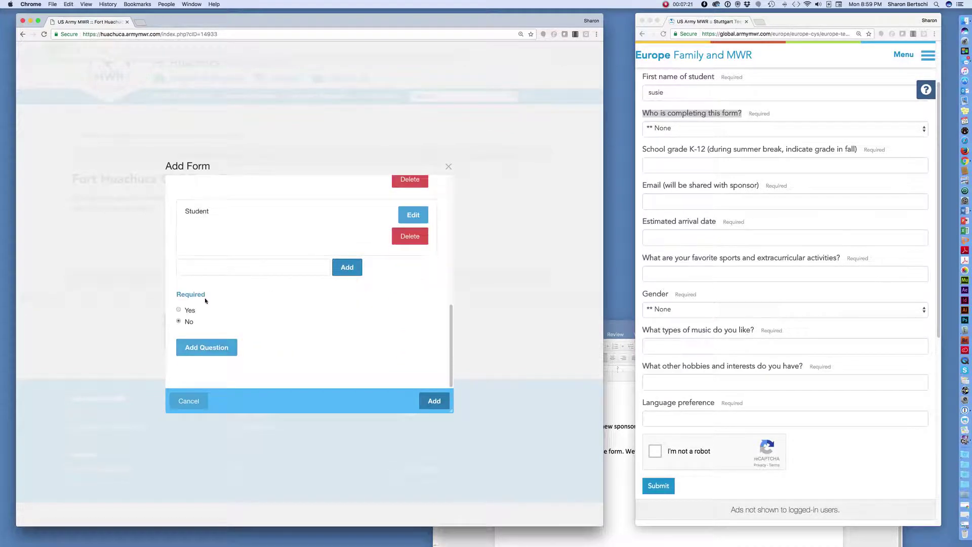
pyautogui.click(178, 309)
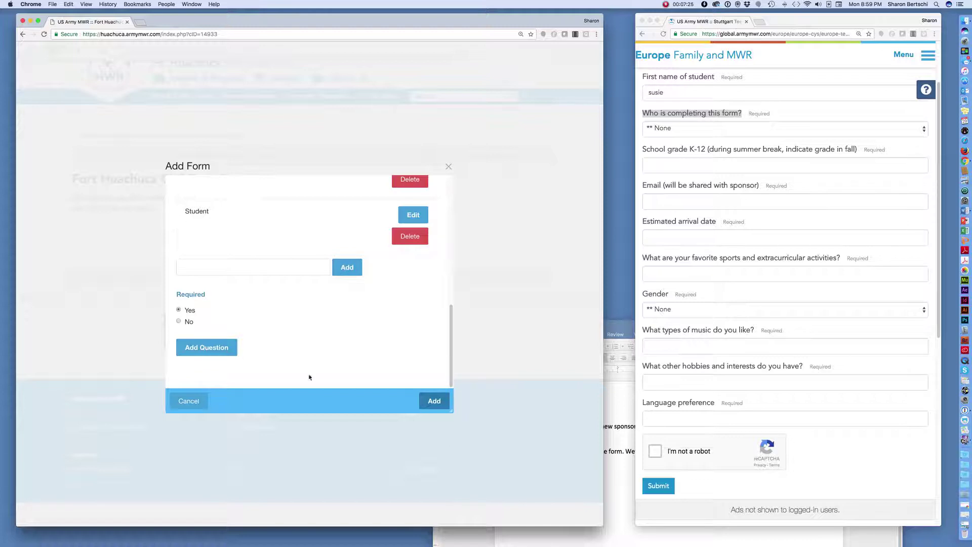
pyautogui.click(210, 349)
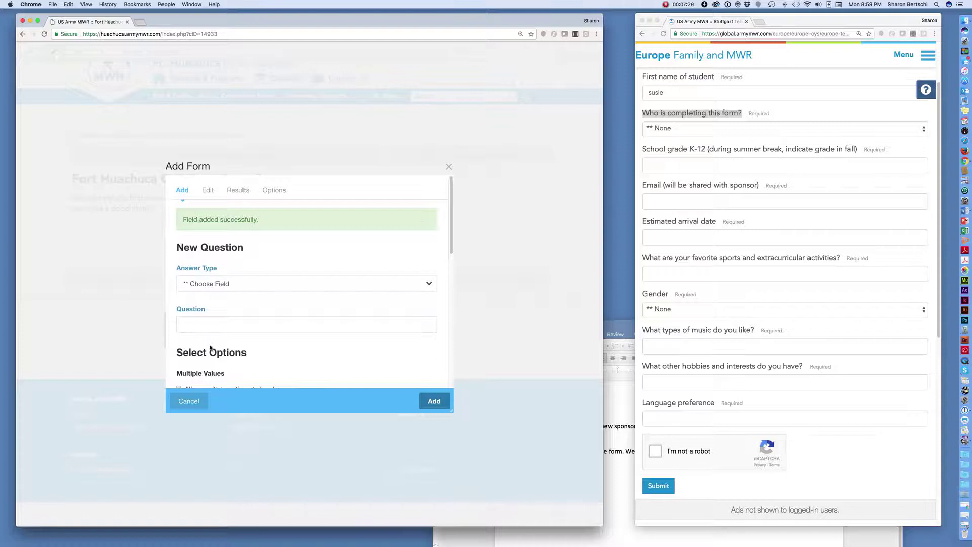
# Check the form's field list, add the form to the page, and save the page changes without publishing
pyautogui.click(207, 193)
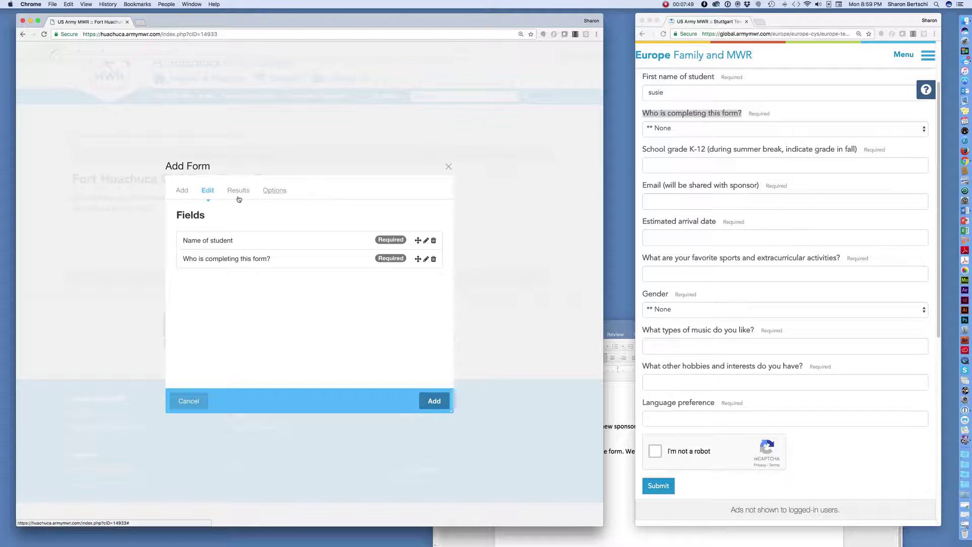
pyautogui.click(436, 401)
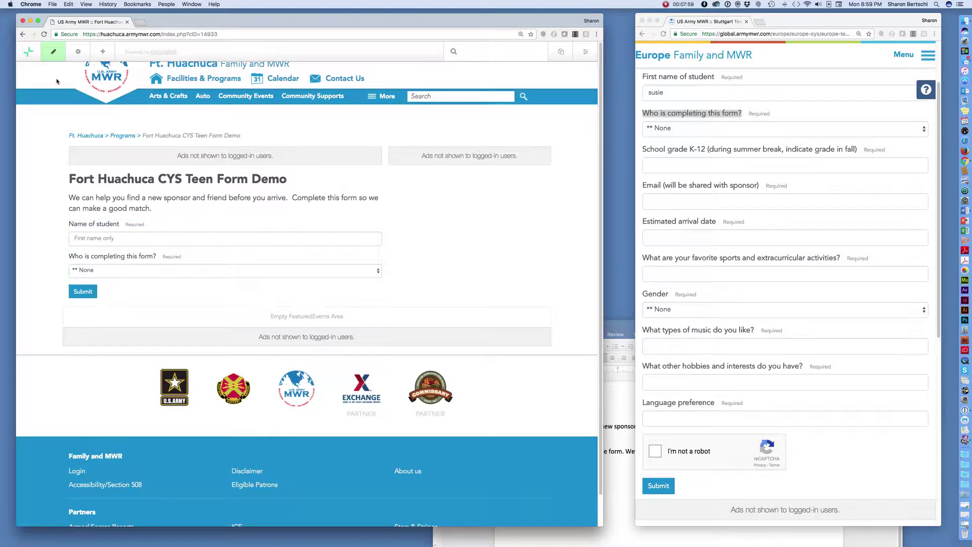
pyautogui.click(53, 52)
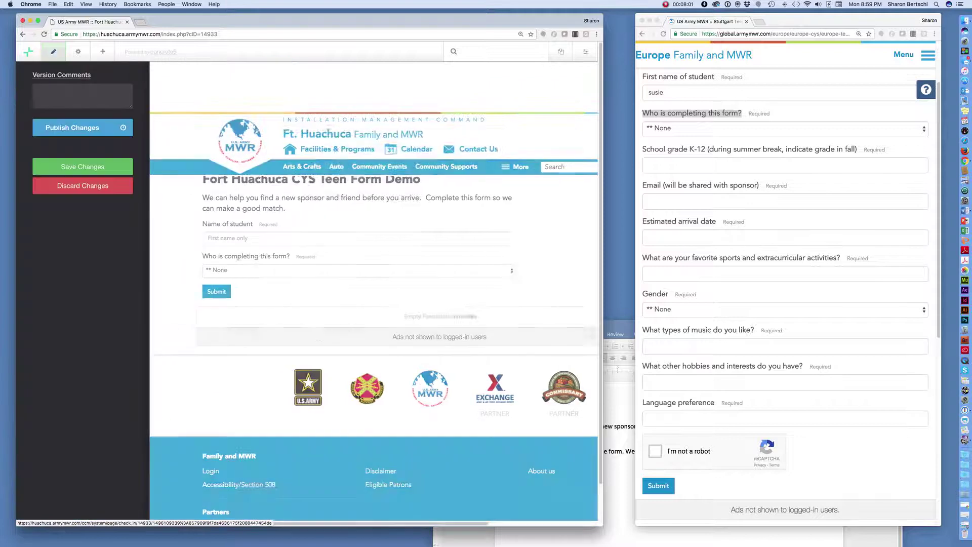
pyautogui.click(66, 166)
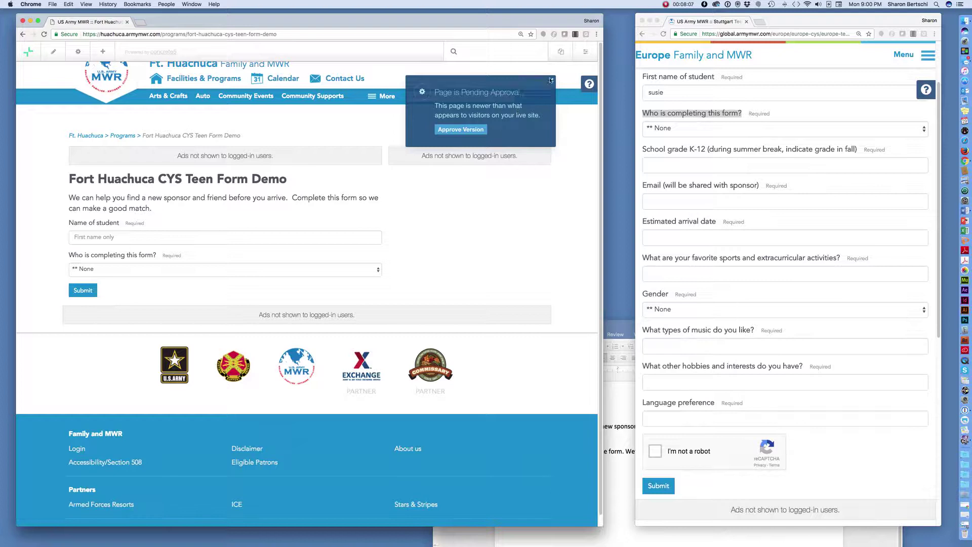
pyautogui.click(551, 80)
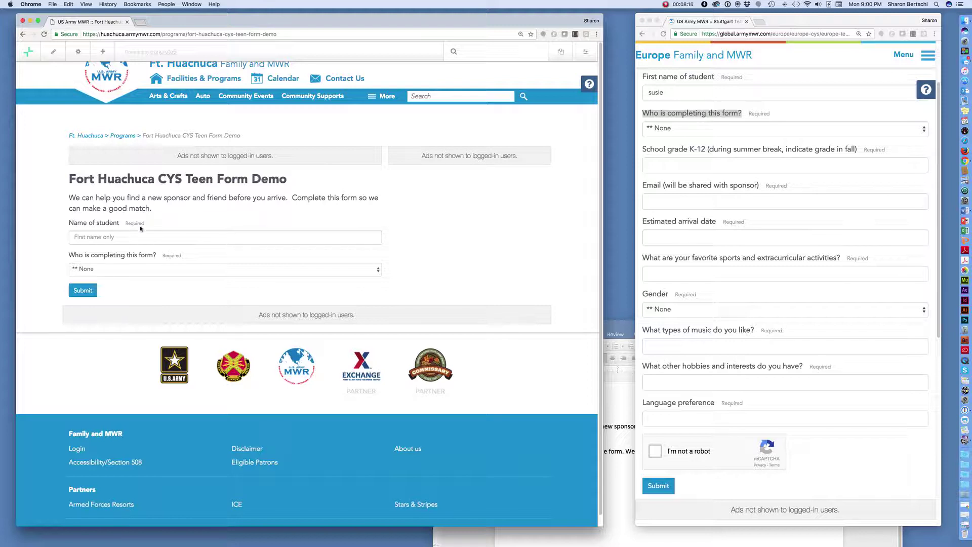
# Test the saved form by filling in the student's first name and choosing Student as the person completing it
pyautogui.click(90, 237)
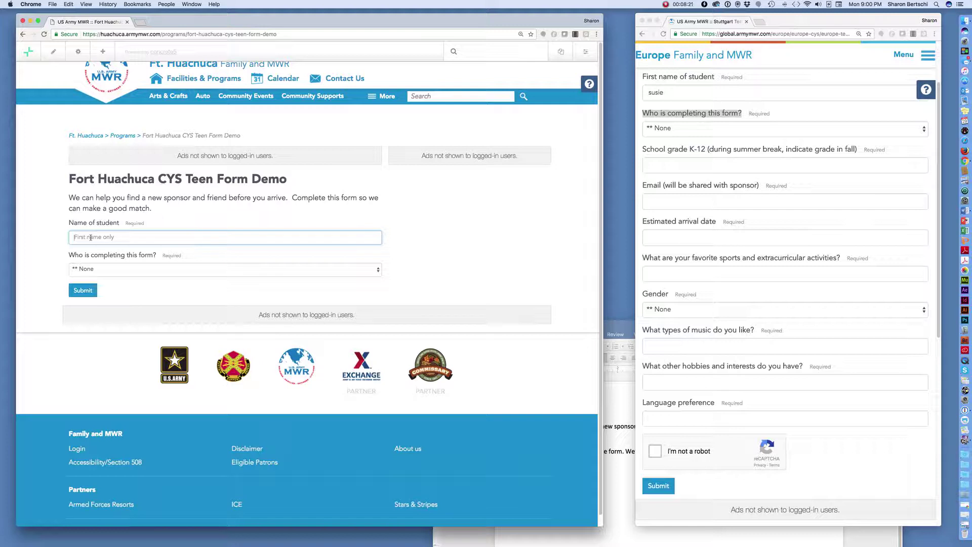
pyautogui.write('Susie')
pyautogui.click(378, 270)
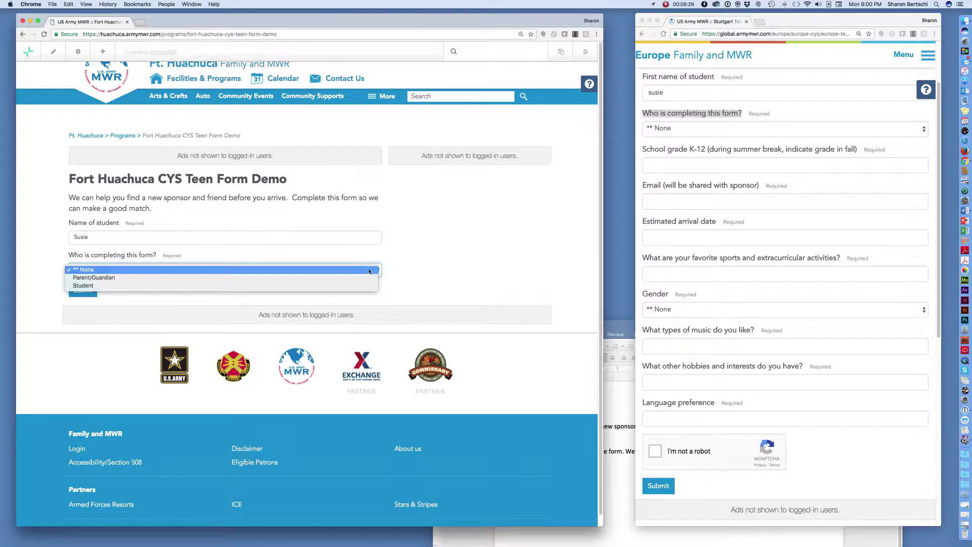
pyautogui.click(293, 286)
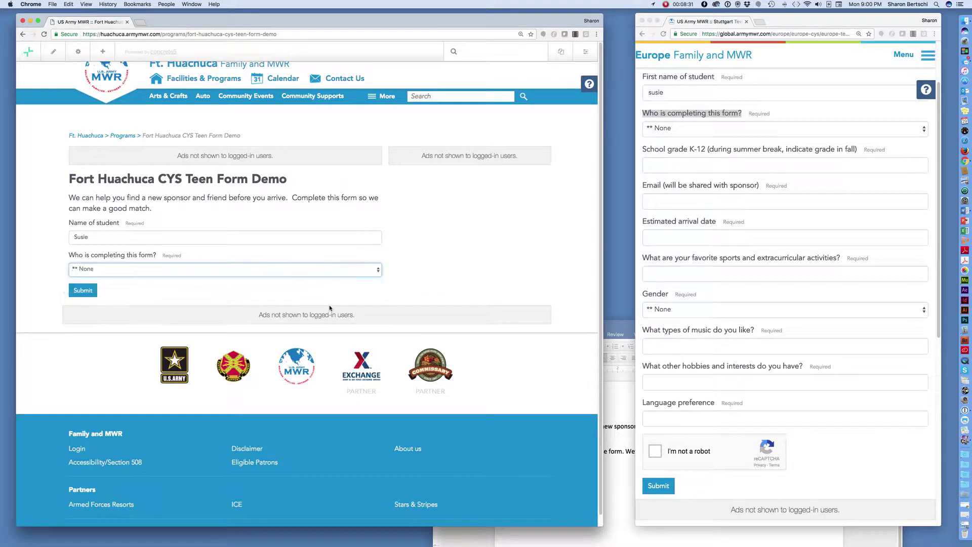
pyautogui.click(472, 227)
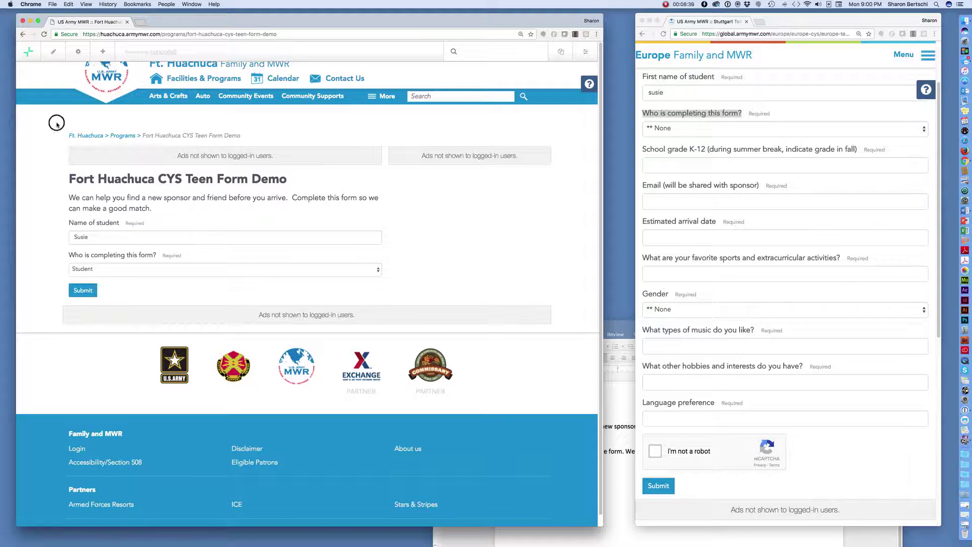
# Reopen the page's form block for editing and rename the form "Fort Huachuca CYS Teen Form"
pyautogui.click(53, 53)
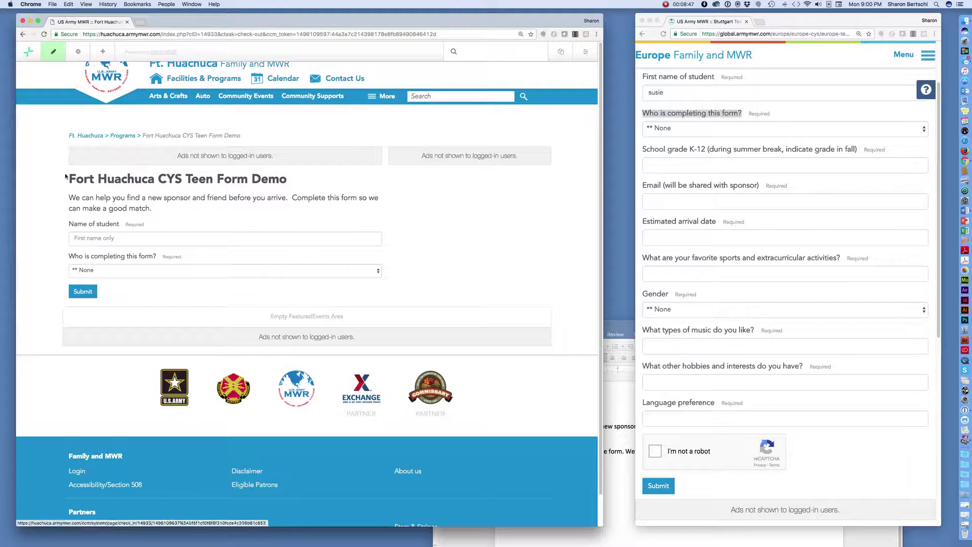
pyautogui.click(201, 229)
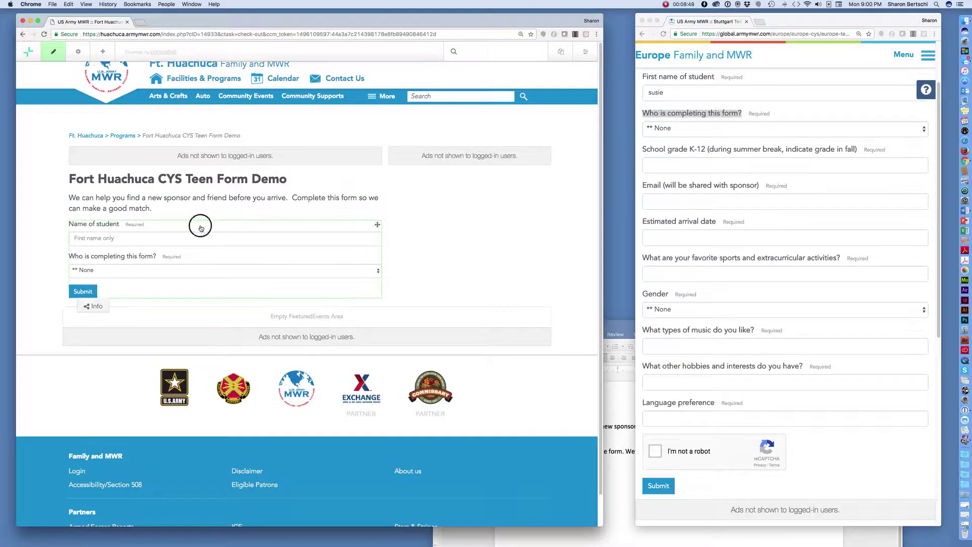
pyautogui.click(184, 236)
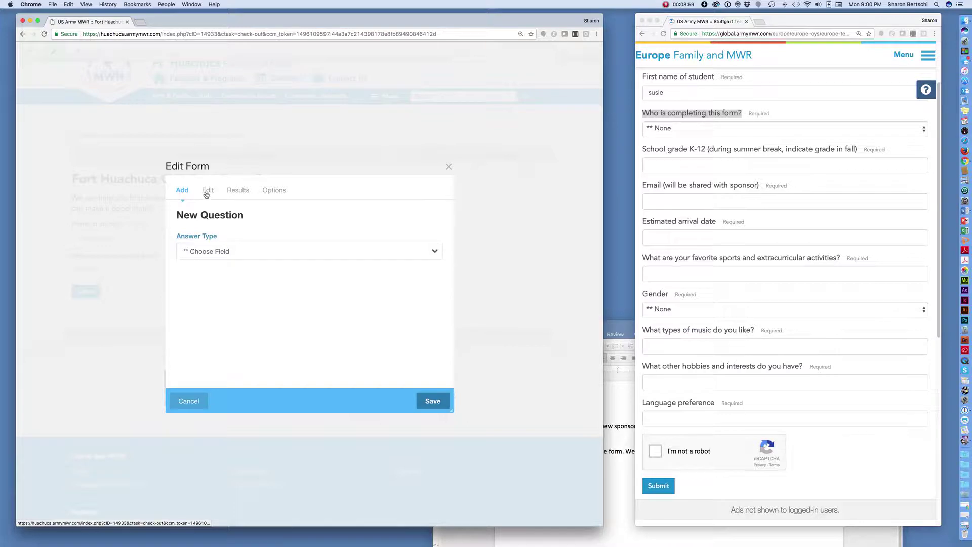
pyautogui.click(279, 192)
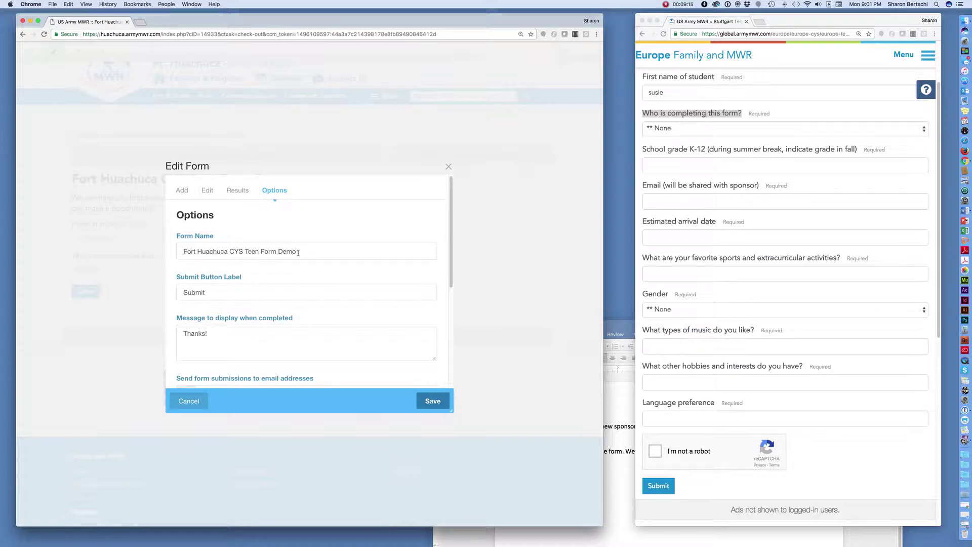
pyautogui.moveTo(297, 252); pyautogui.dragTo(276, 252)
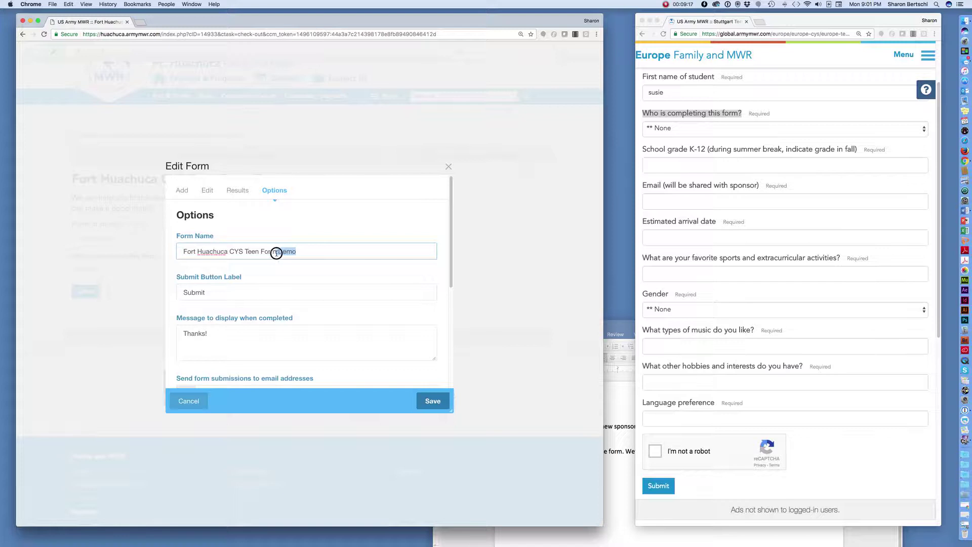
pyautogui.press('BackSpace')
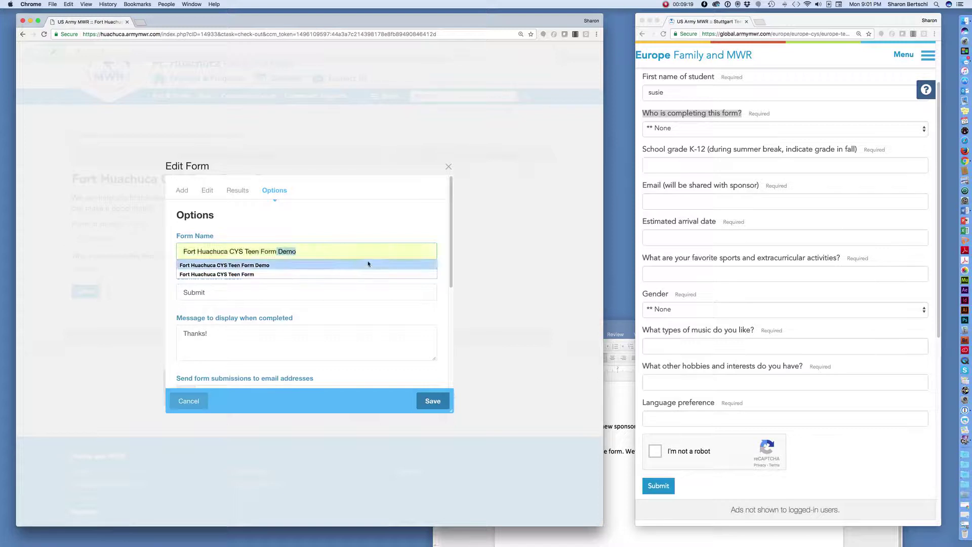
pyautogui.scroll(-1, 361, 233)
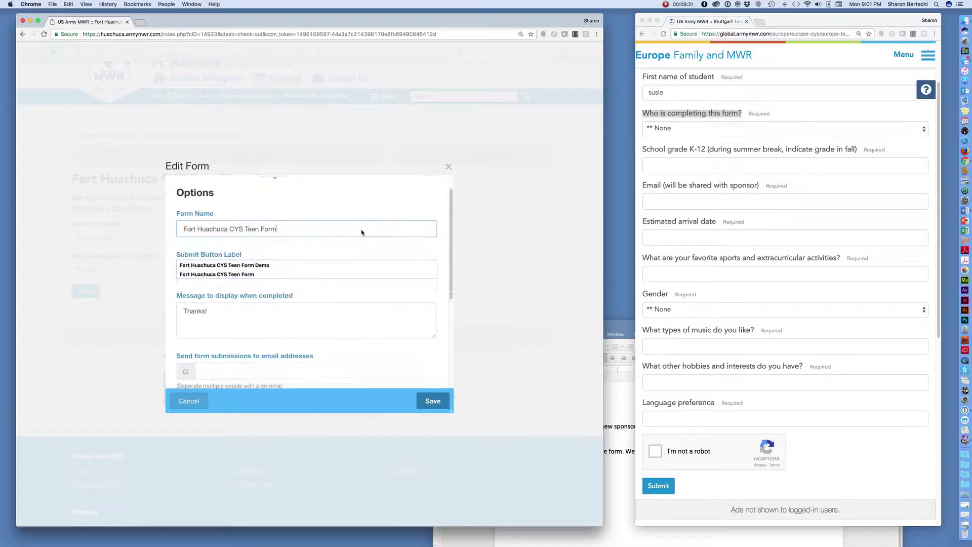
pyautogui.click(364, 247)
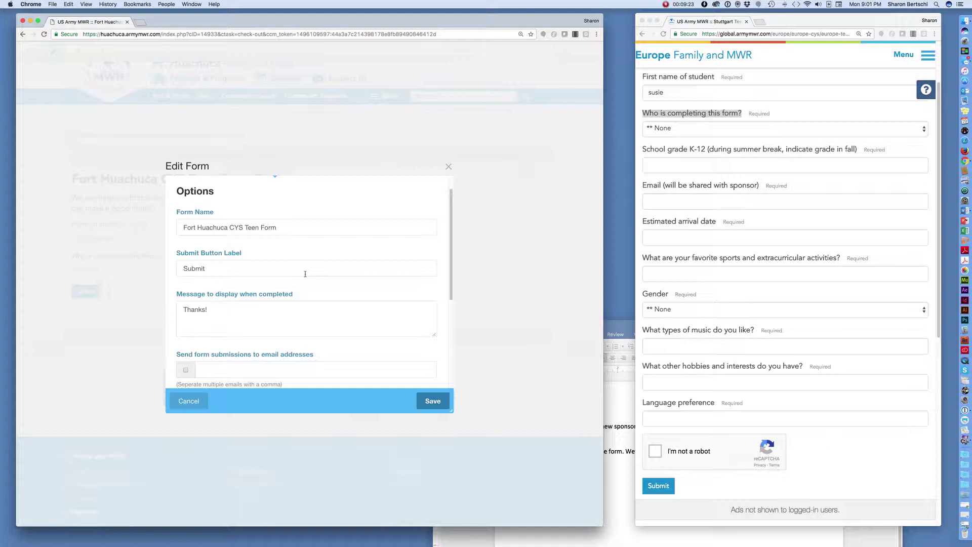
# Replace the form's completion message with "Thanks for submitting the form. We'll be in touch soon!" copied from the Word document
pyautogui.scroll(-1, 304, 271)
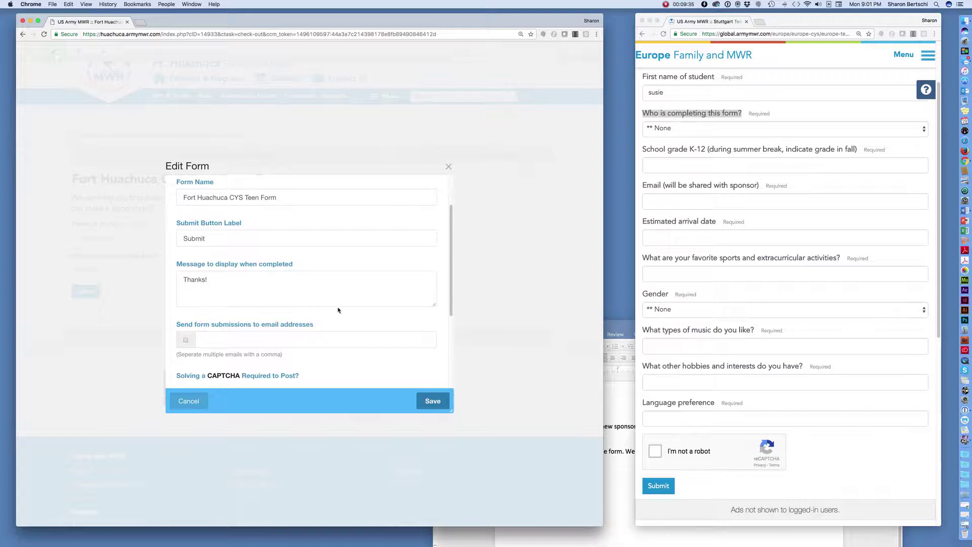
pyautogui.click(616, 465)
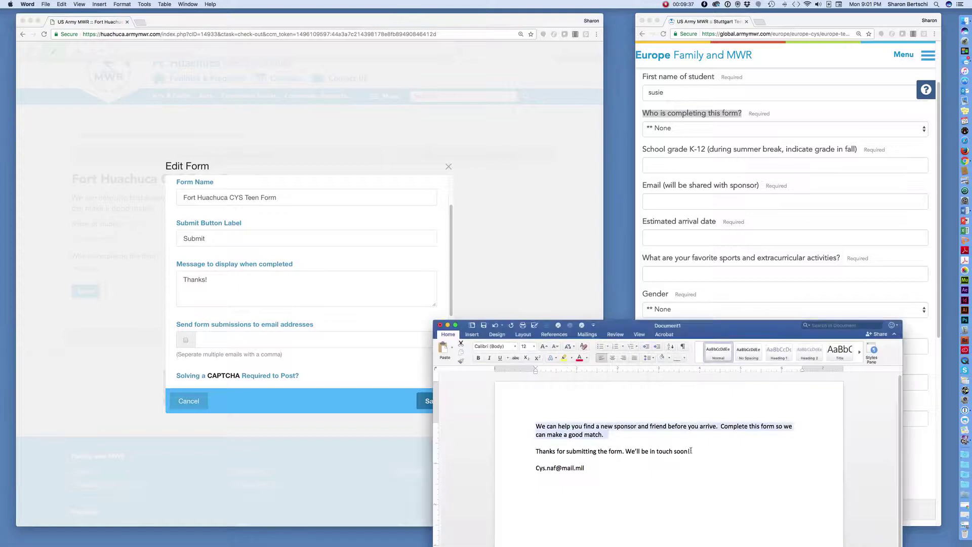
pyautogui.click(693, 452)
pyautogui.moveTo(692, 451); pyautogui.dragTo(543, 452)
pyautogui.press('super+c')
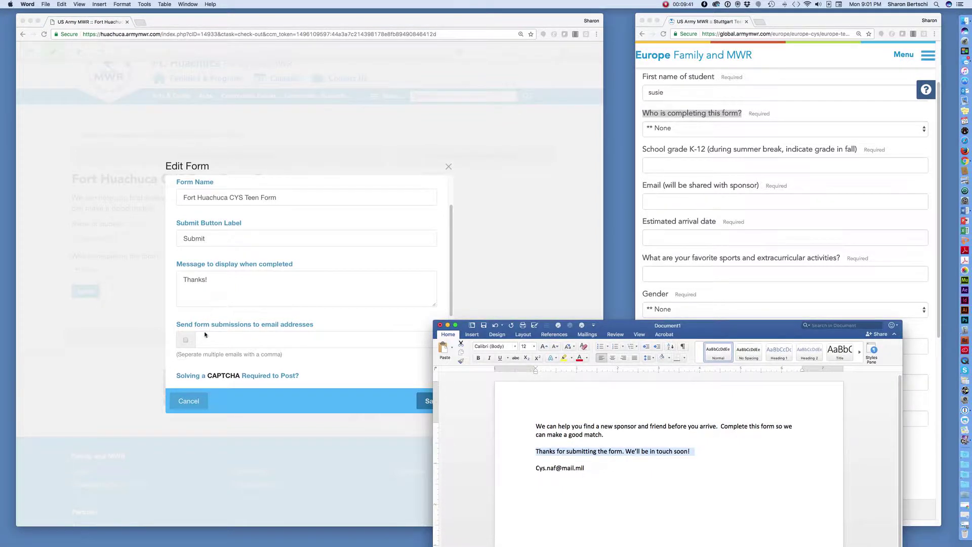
pyautogui.click(215, 278)
pyautogui.moveTo(215, 279); pyautogui.dragTo(178, 278)
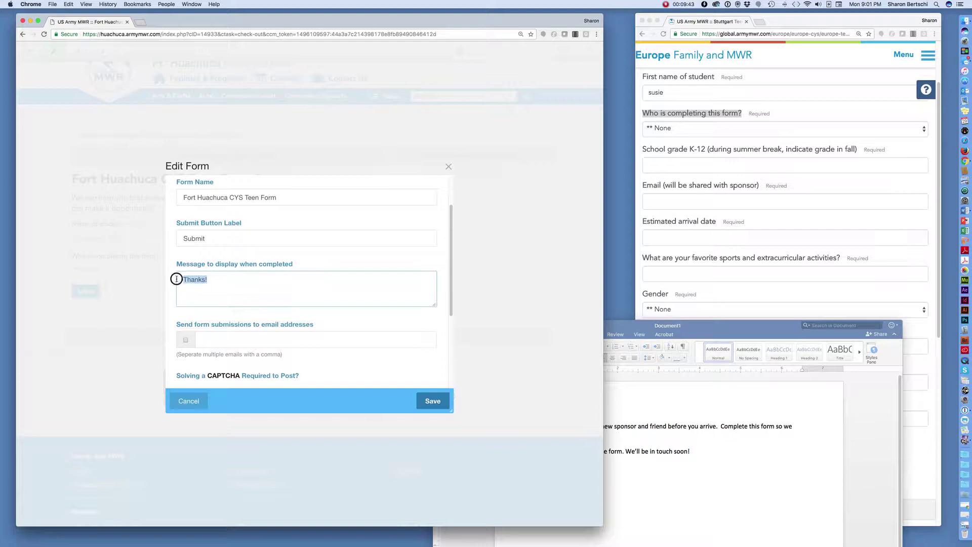
pyautogui.press('super+v')
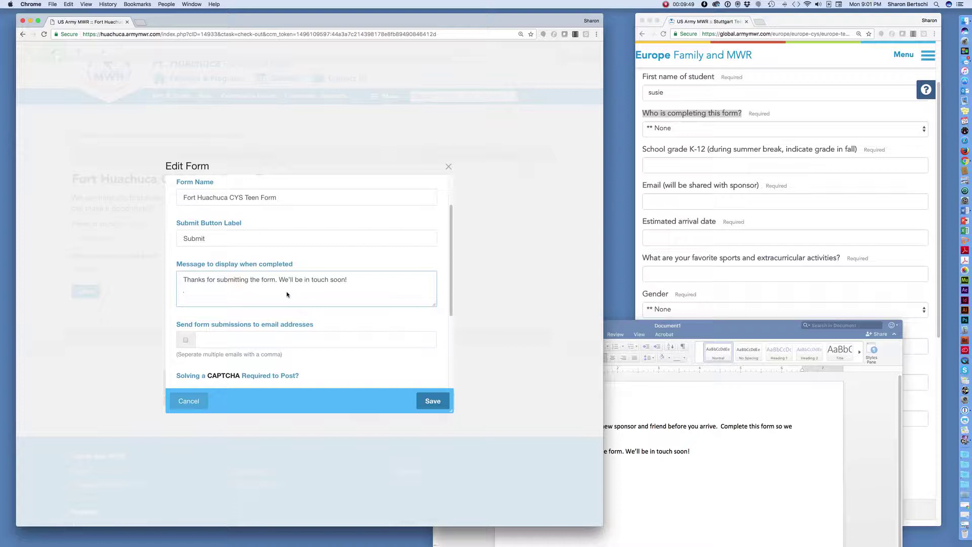
# Copy the contact e-mail address from the Word document into the form's recipient setting for submissions
pyautogui.click(604, 485)
pyautogui.moveTo(589, 468); pyautogui.dragTo(529, 468)
pyautogui.press('super+c')
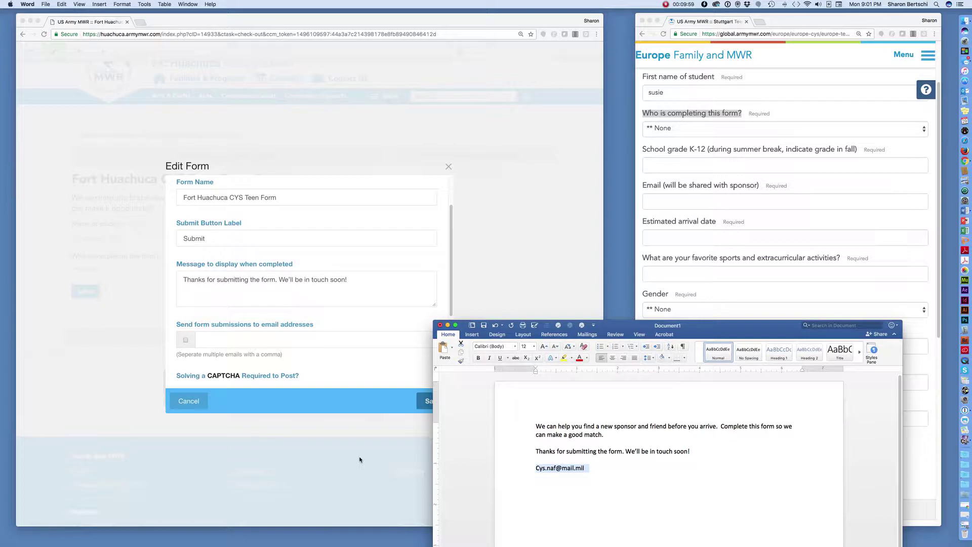
pyautogui.click(218, 341)
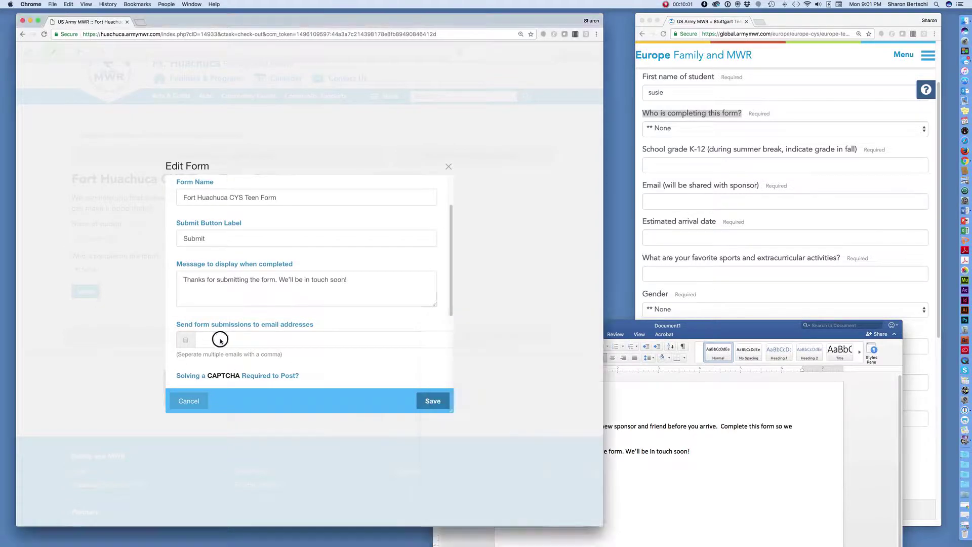
pyautogui.click(215, 340)
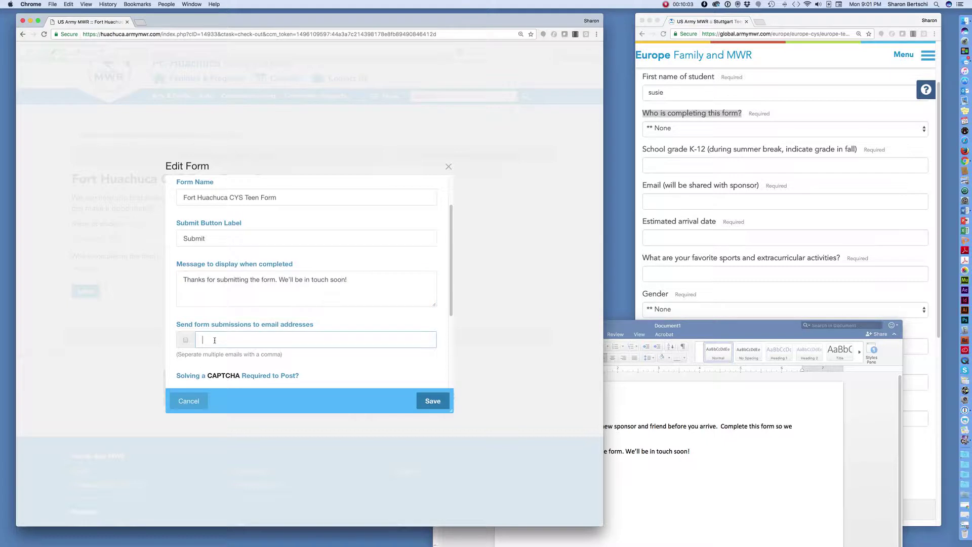
pyautogui.press('super+v')
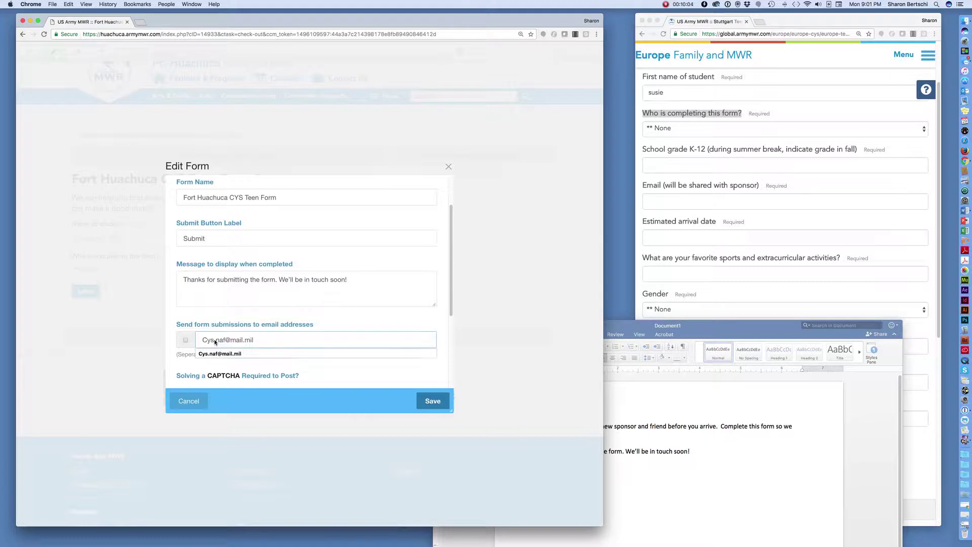
pyautogui.click(369, 320)
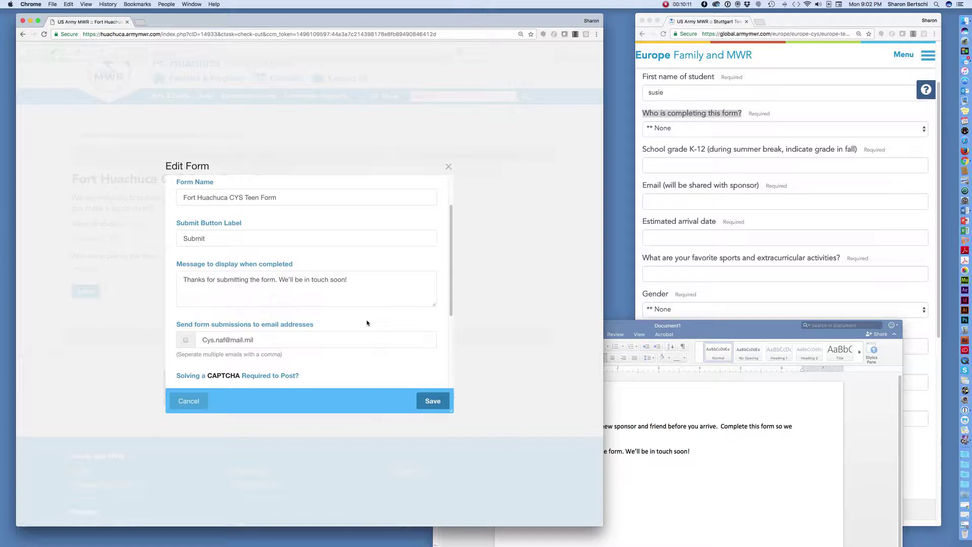
# Require solving a CAPTCHA to post the form, and save the form and page changes
pyautogui.scroll(-5, 347, 351)
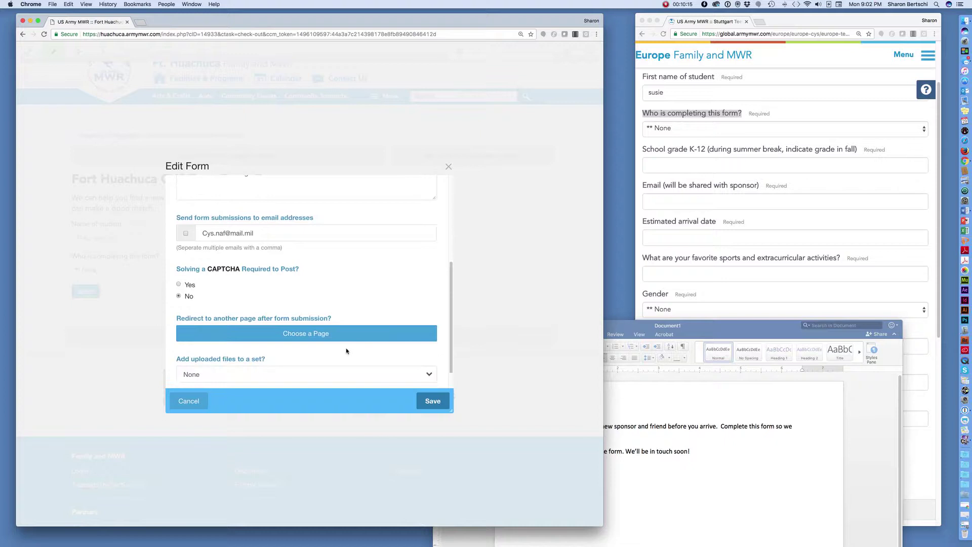
pyautogui.moveTo(451, 349); pyautogui.dragTo(451, 352)
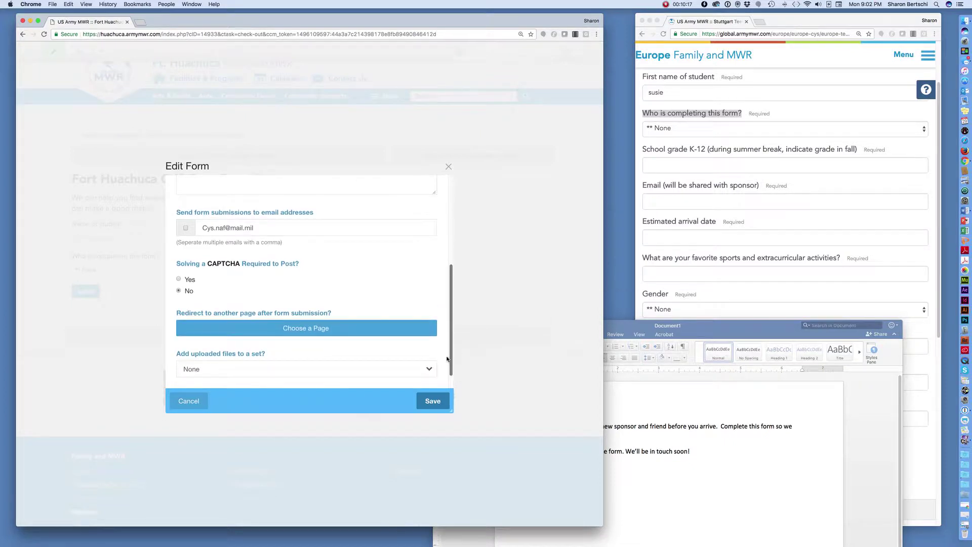
pyautogui.click(178, 279)
pyautogui.scroll(-1, 451, 367)
pyautogui.click(433, 401)
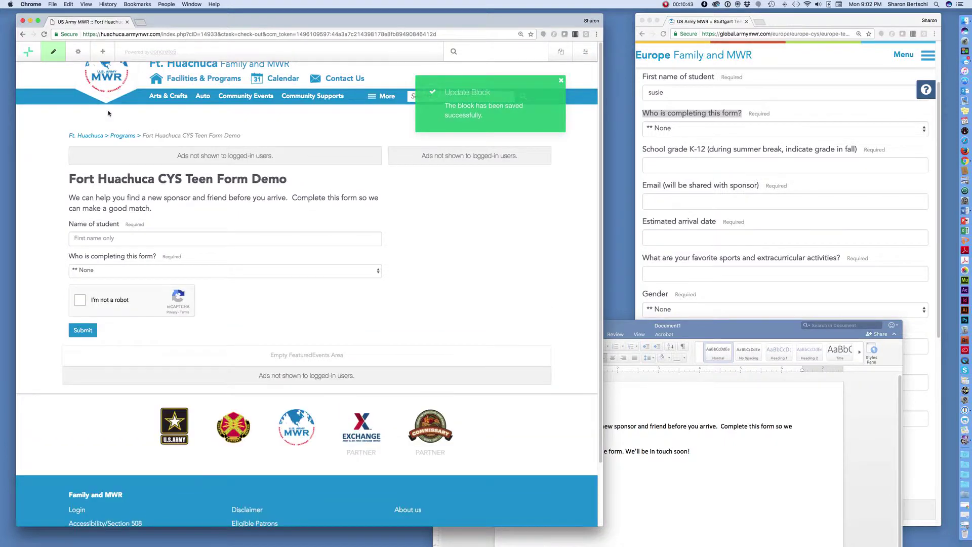
pyautogui.click(52, 53)
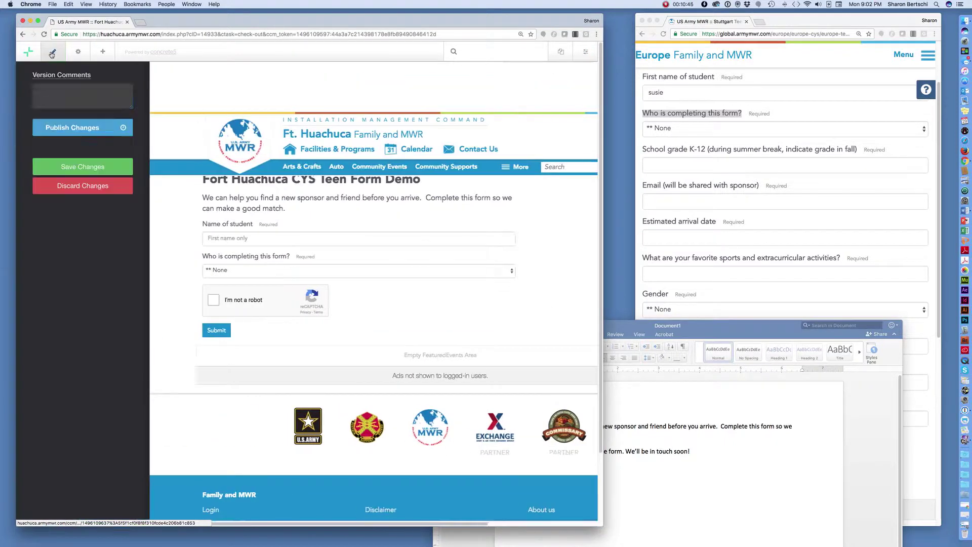
pyautogui.click(75, 167)
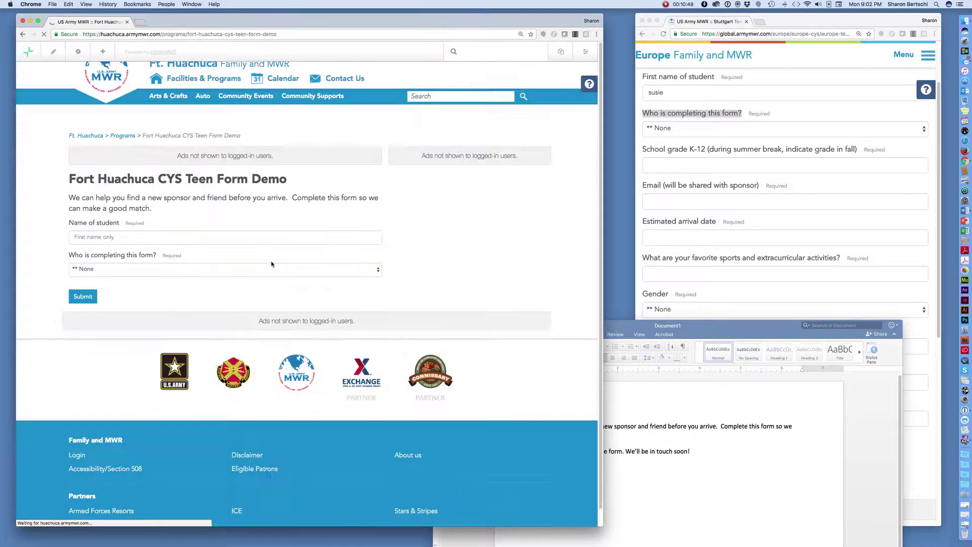
# Fill in the test form with the student's first name and choose Parent/Guardian as the person completing it
pyautogui.click(127, 237)
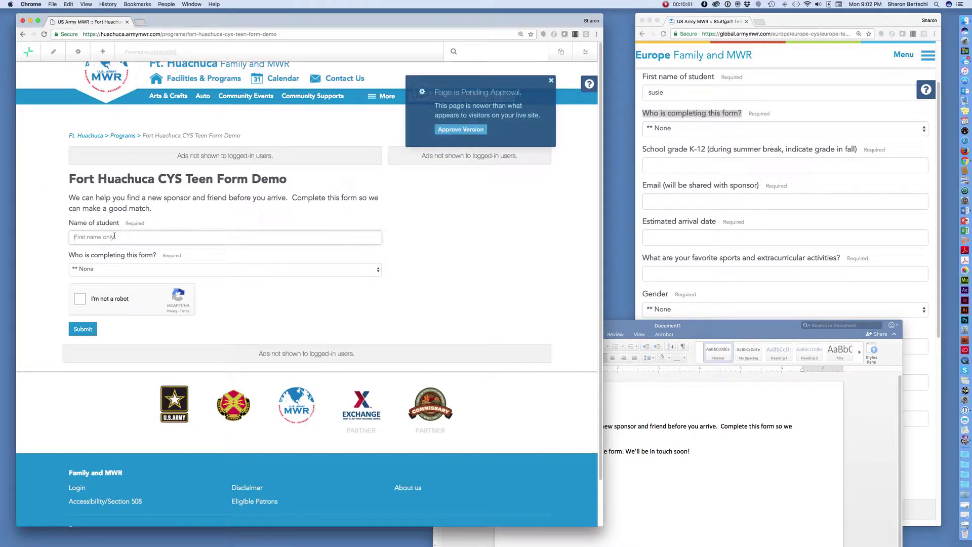
pyautogui.write('Susie')
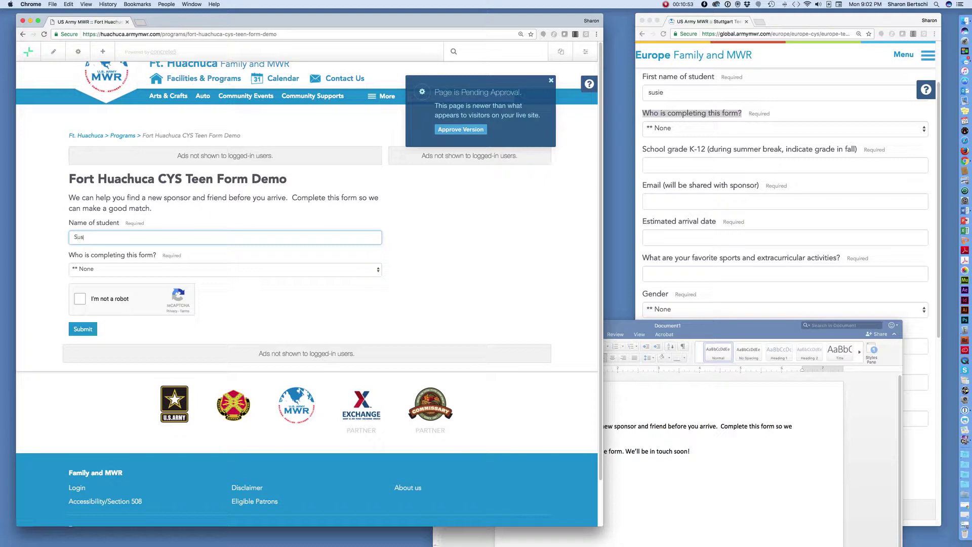
pyautogui.click(365, 270)
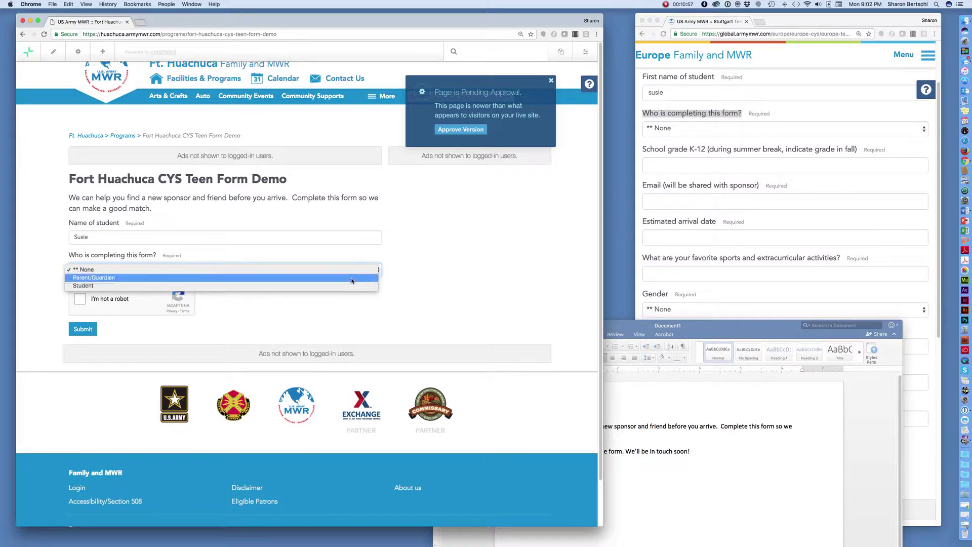
pyautogui.click(258, 277)
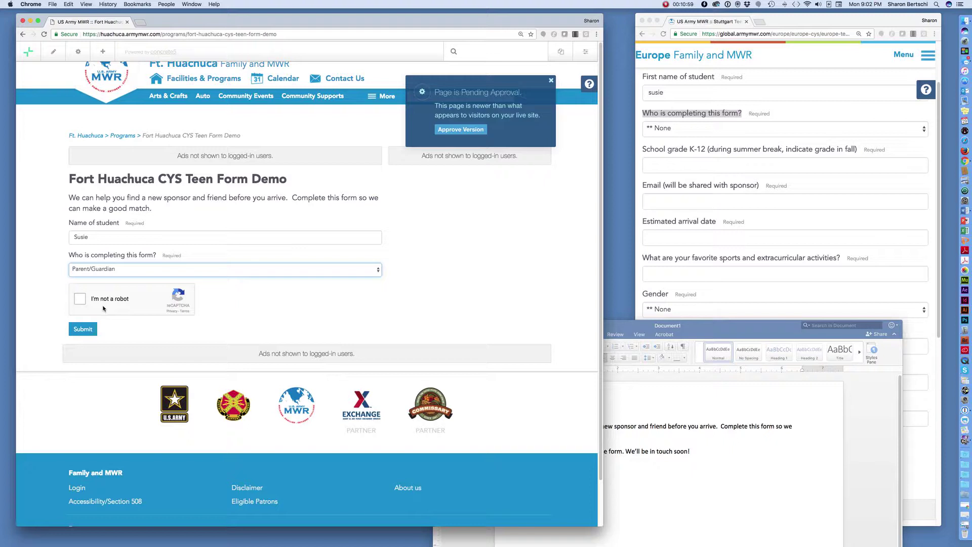
# Start the form's "I'm not a robot" check and mark every street sign square in the first image challenge
pyautogui.click(80, 298)
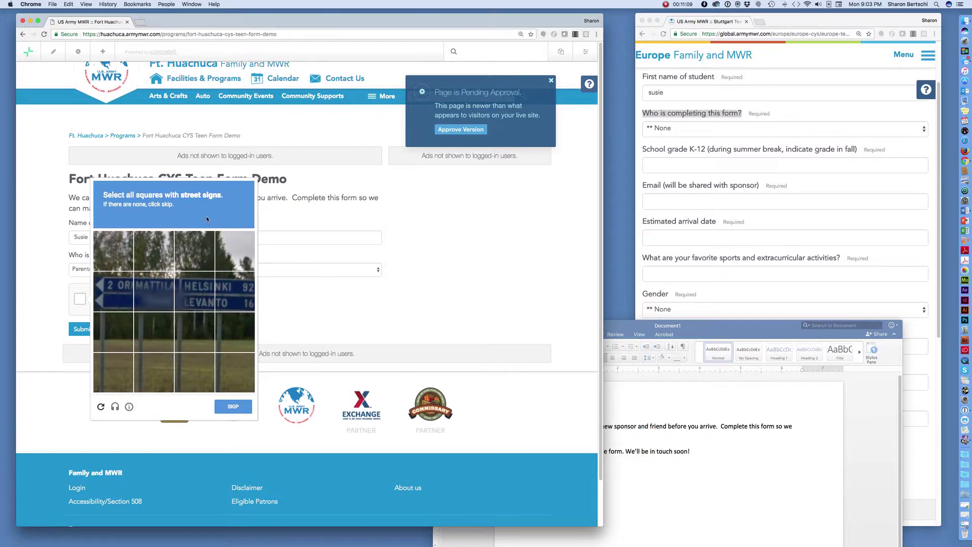
pyautogui.click(118, 288)
pyautogui.click(154, 289)
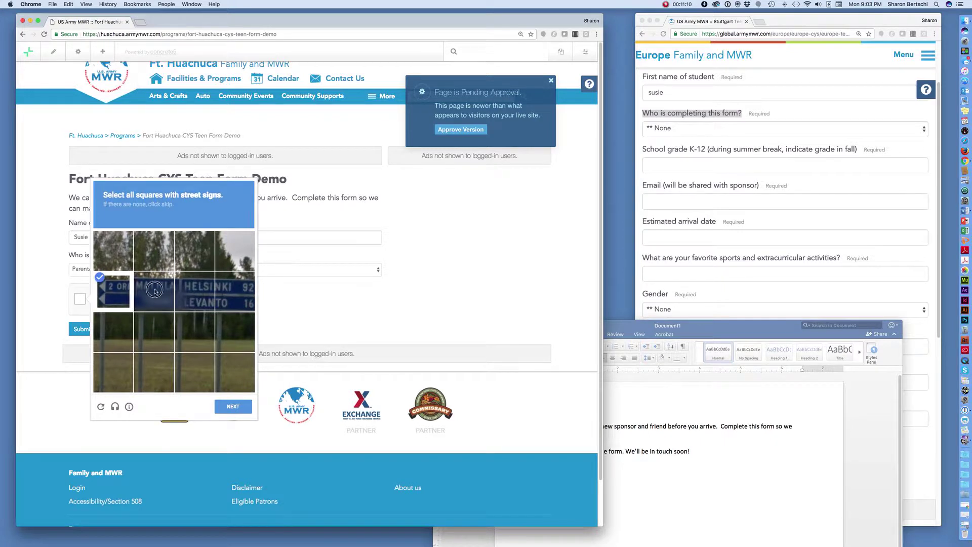
pyautogui.click(197, 294)
pyautogui.click(227, 299)
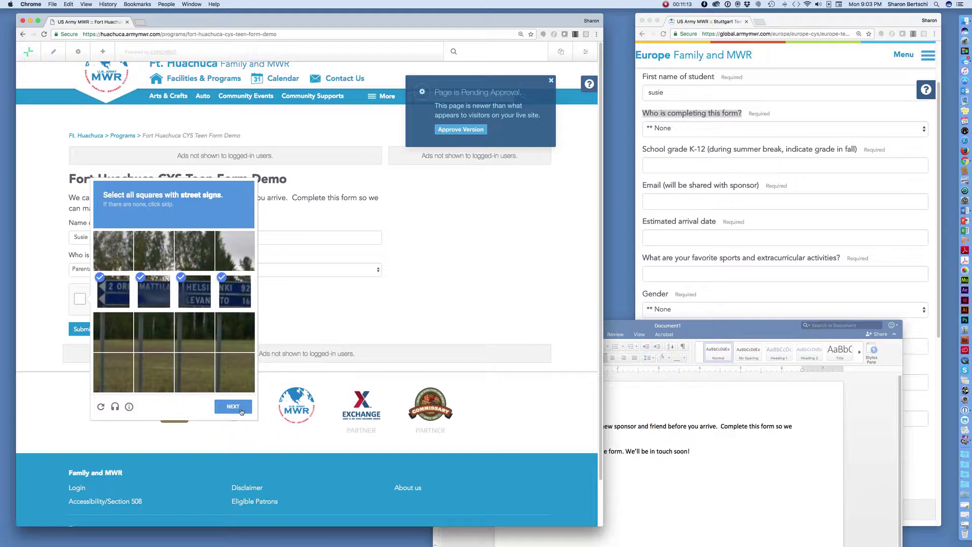
pyautogui.click(241, 410)
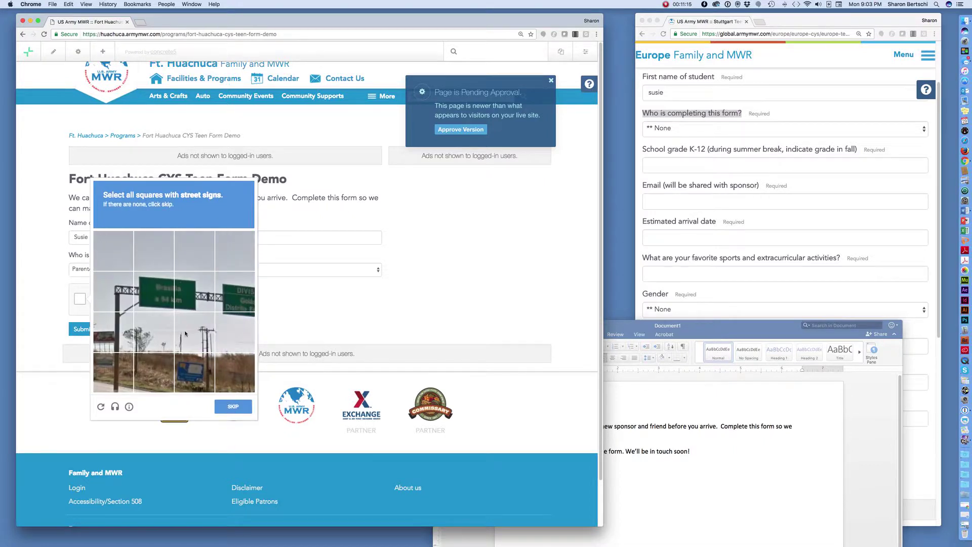
# Mark the overhead green street sign squares in the second image challenge, verify the CAPTCHA, and submit the form
pyautogui.click(153, 292)
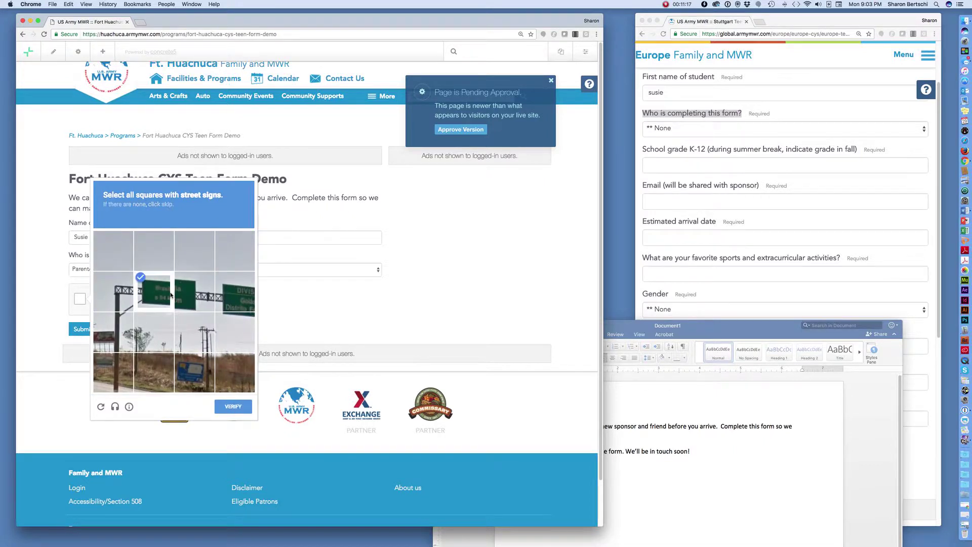
pyautogui.click(188, 295)
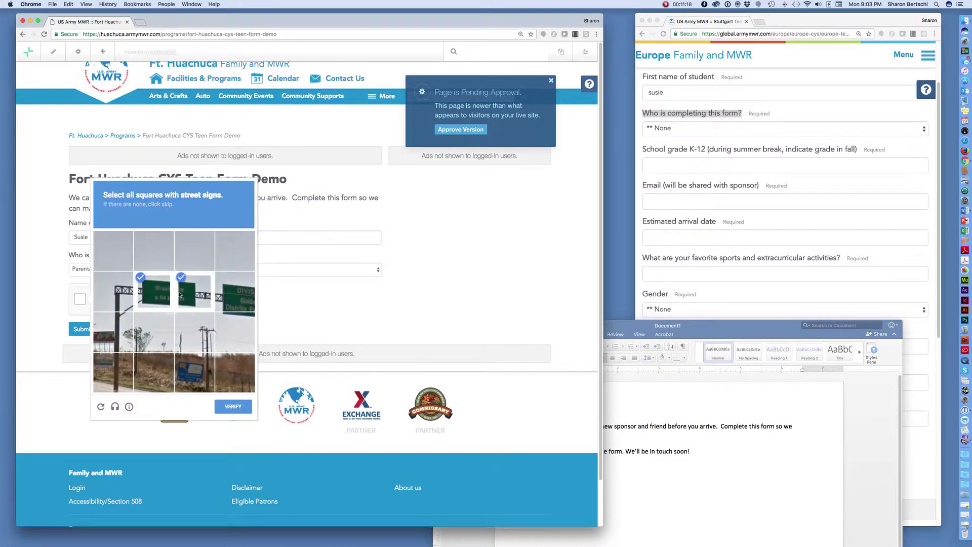
pyautogui.click(233, 296)
pyautogui.click(243, 320)
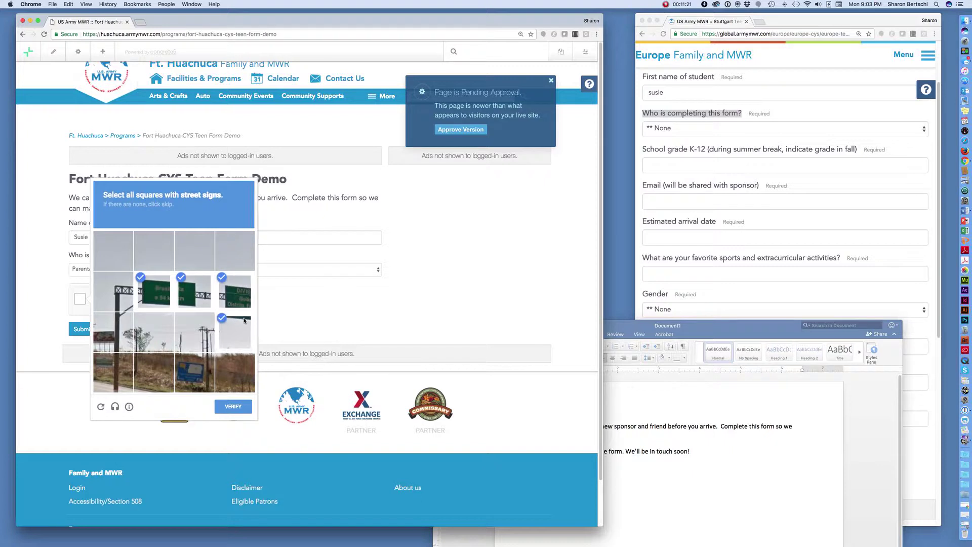
pyautogui.click(239, 407)
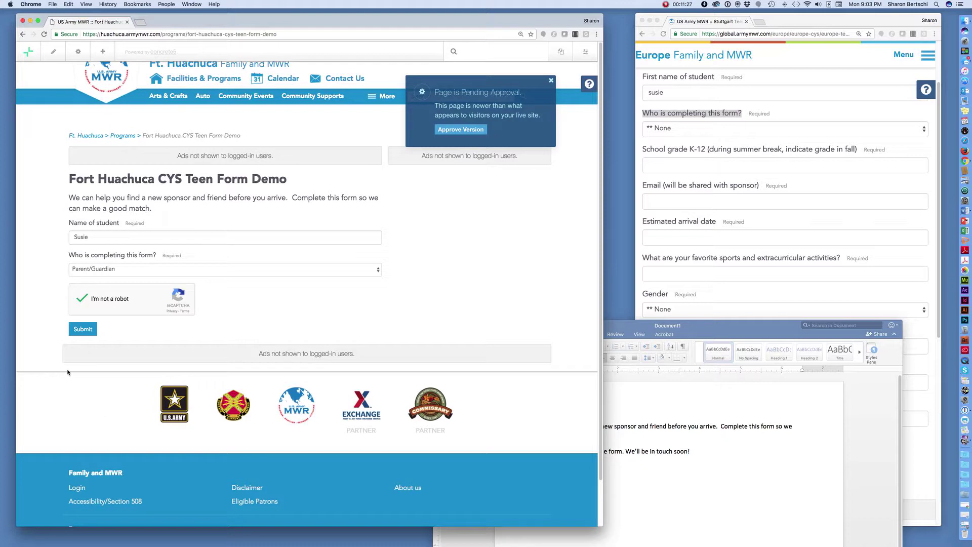
pyautogui.click(89, 329)
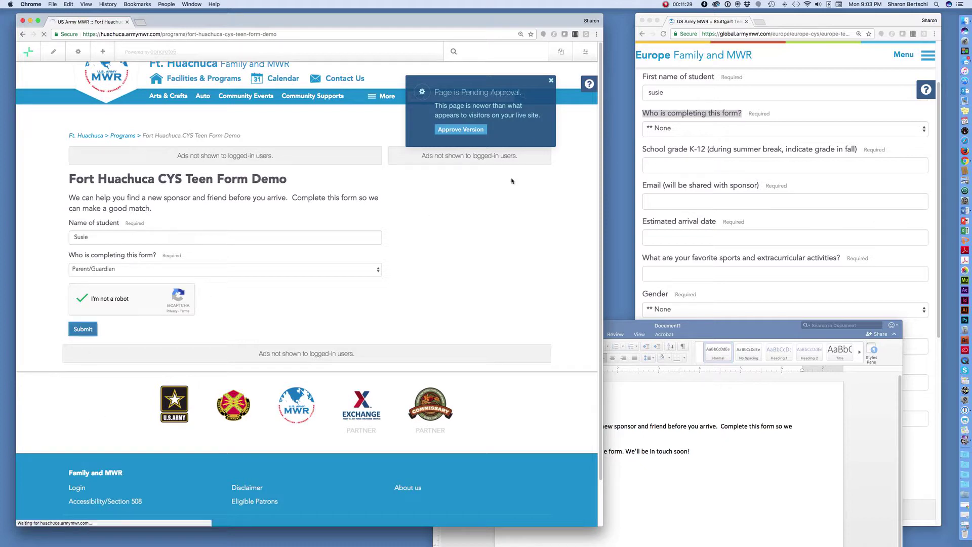